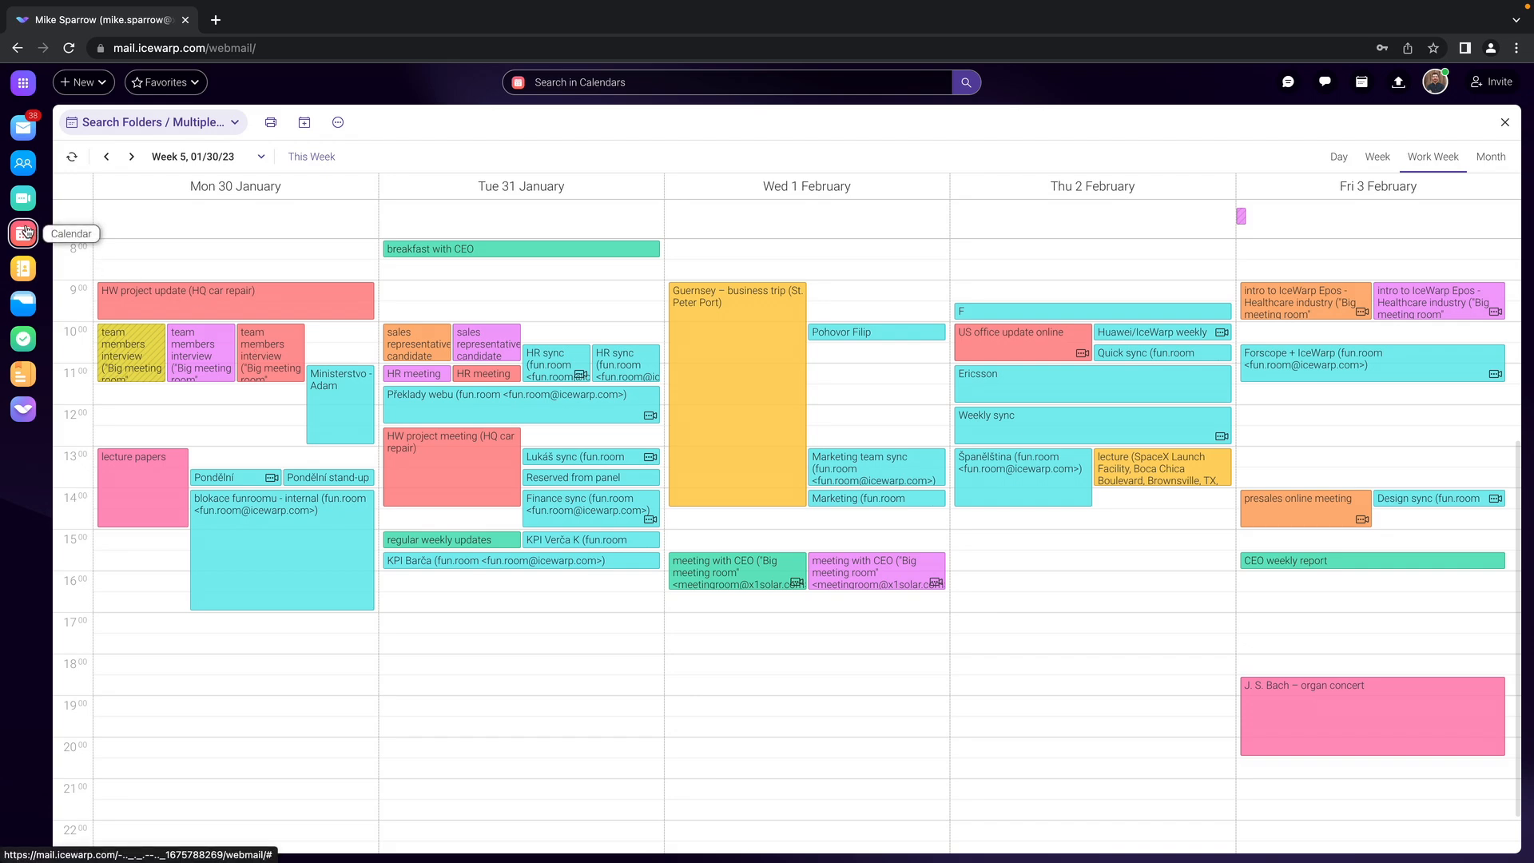
# Step: Share the personal Calendar folder with a colleague found by name search, granting Read permission
pyautogui.click(134, 124)
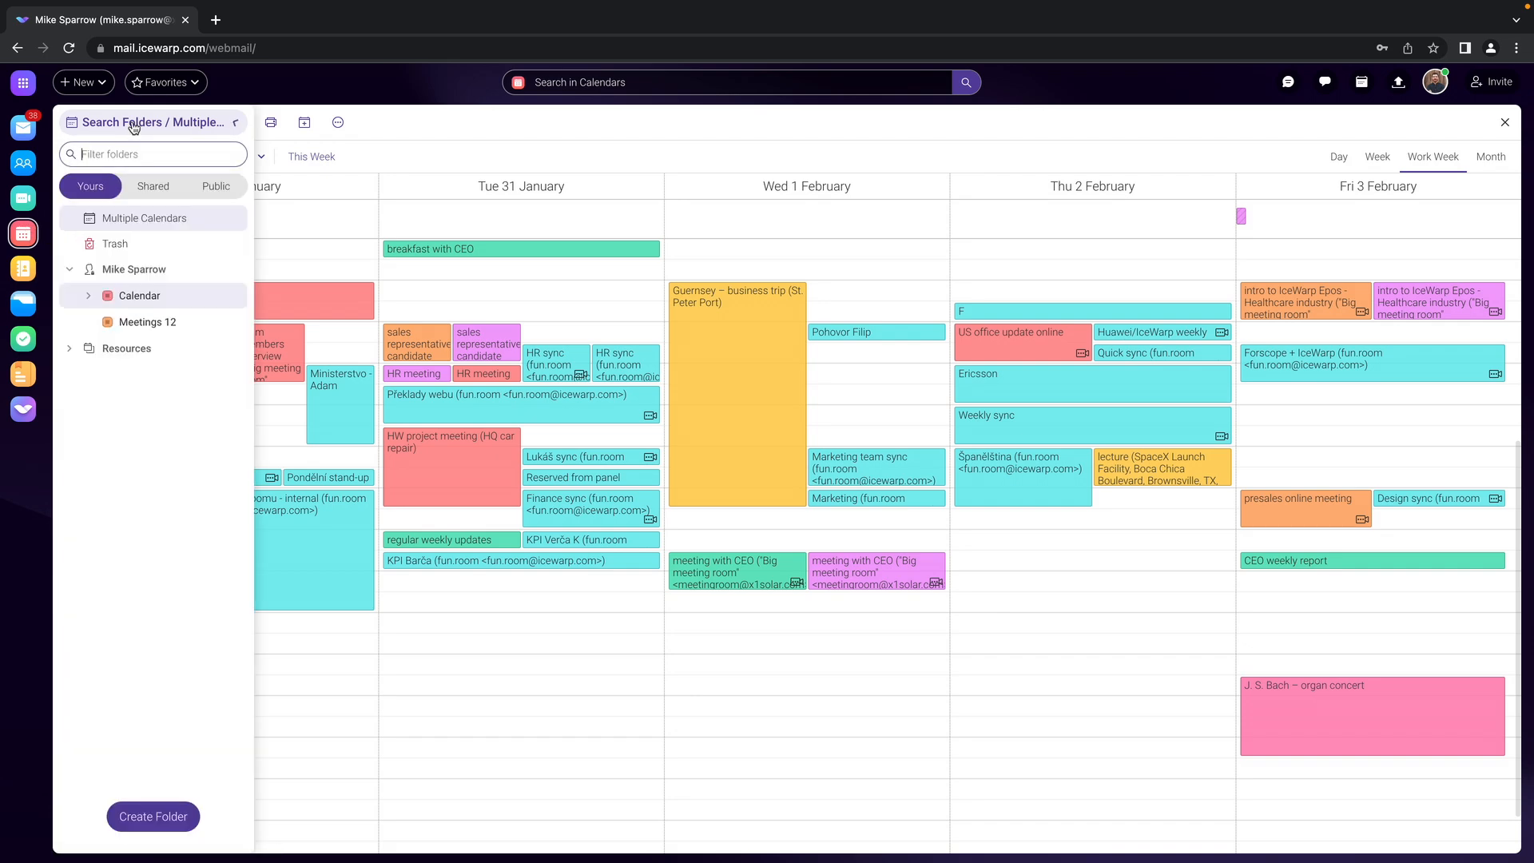
pyautogui.rightClick(151, 304)
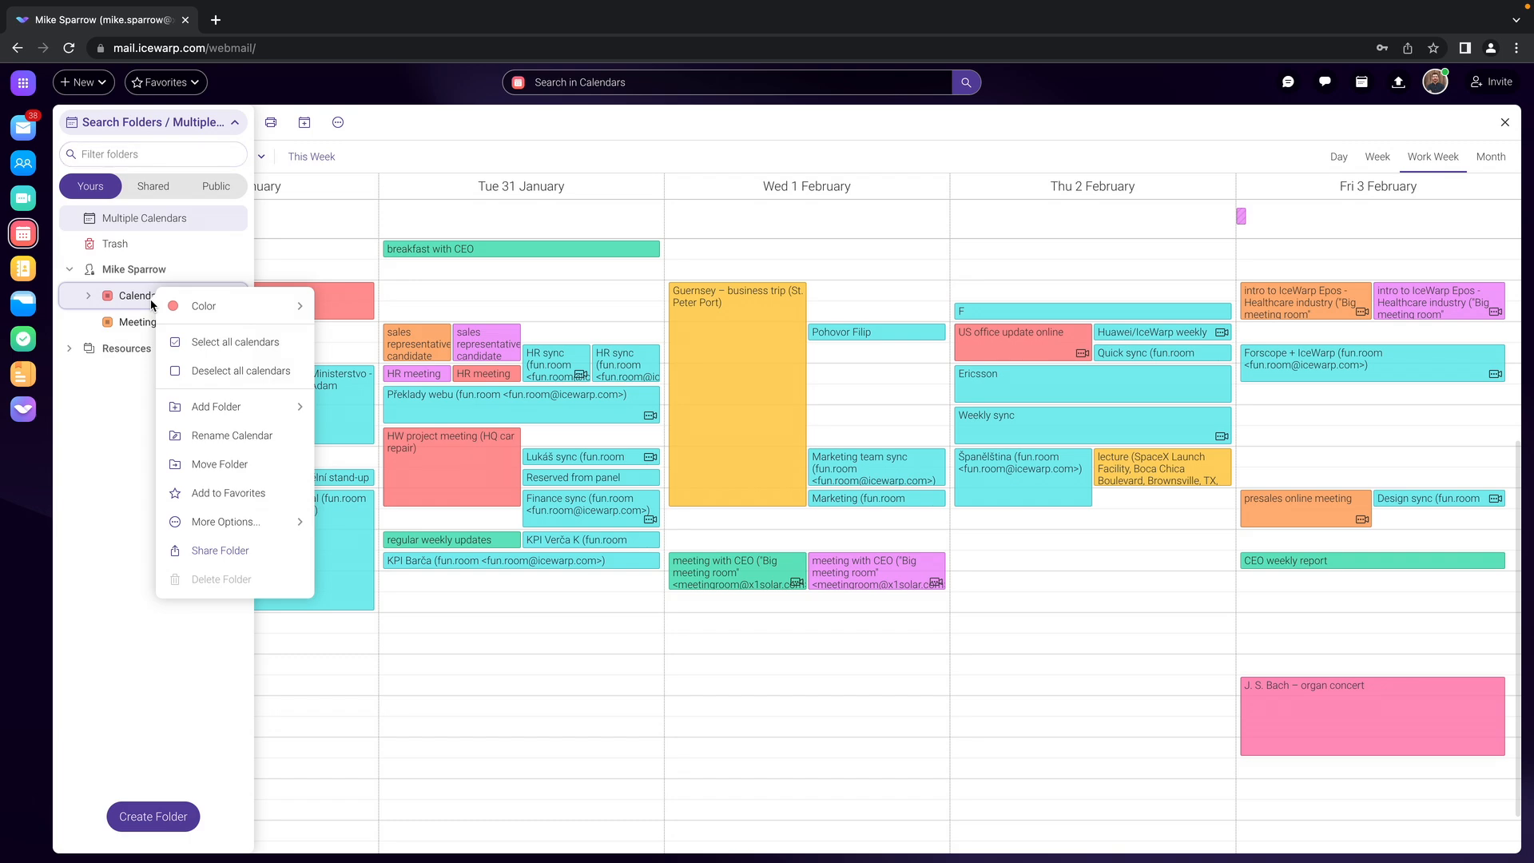
pyautogui.click(231, 550)
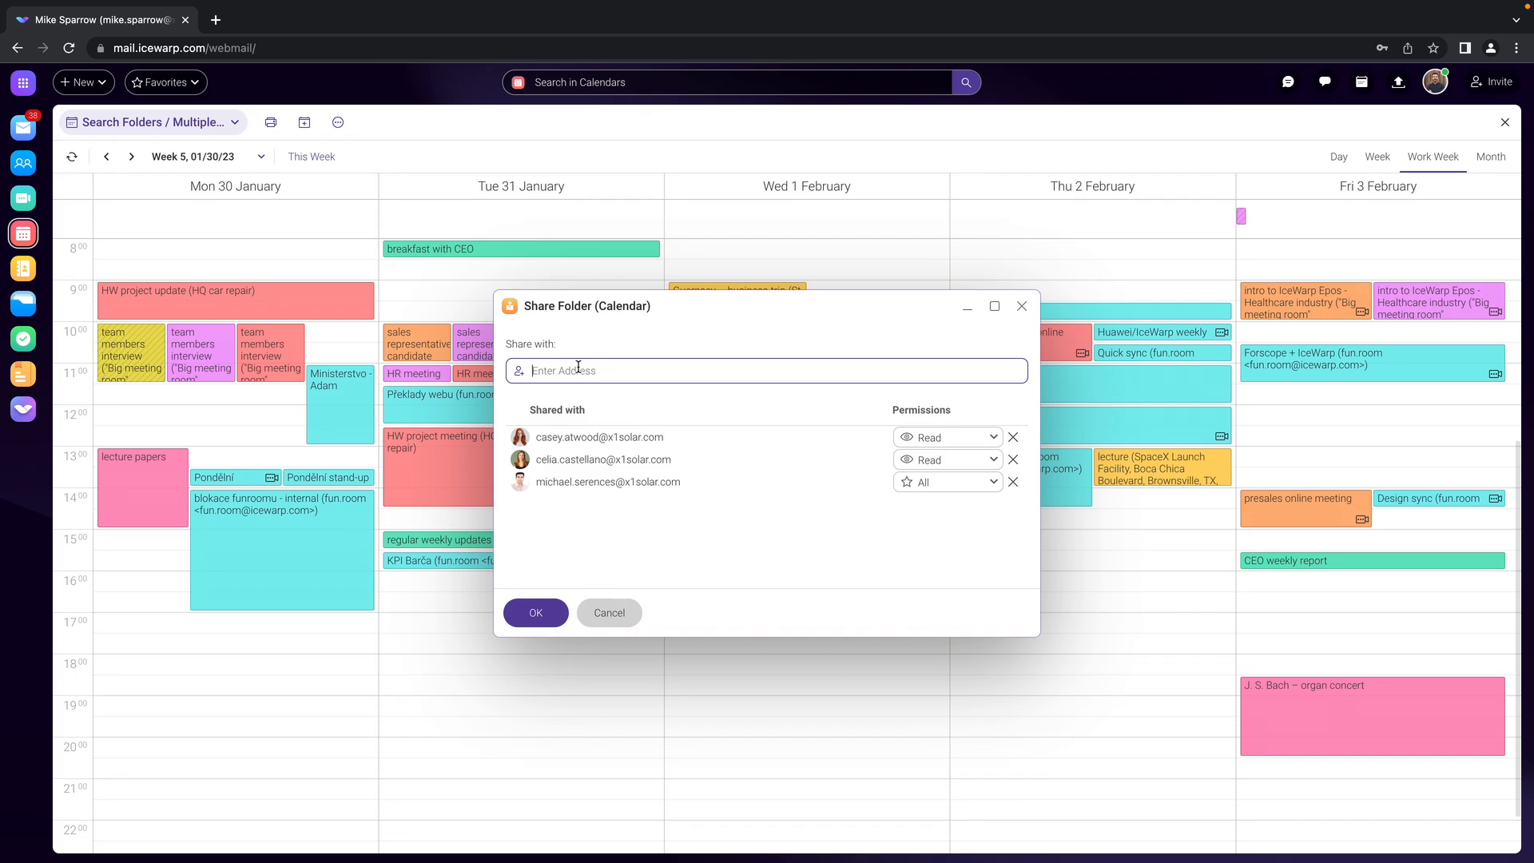
pyautogui.write('town')
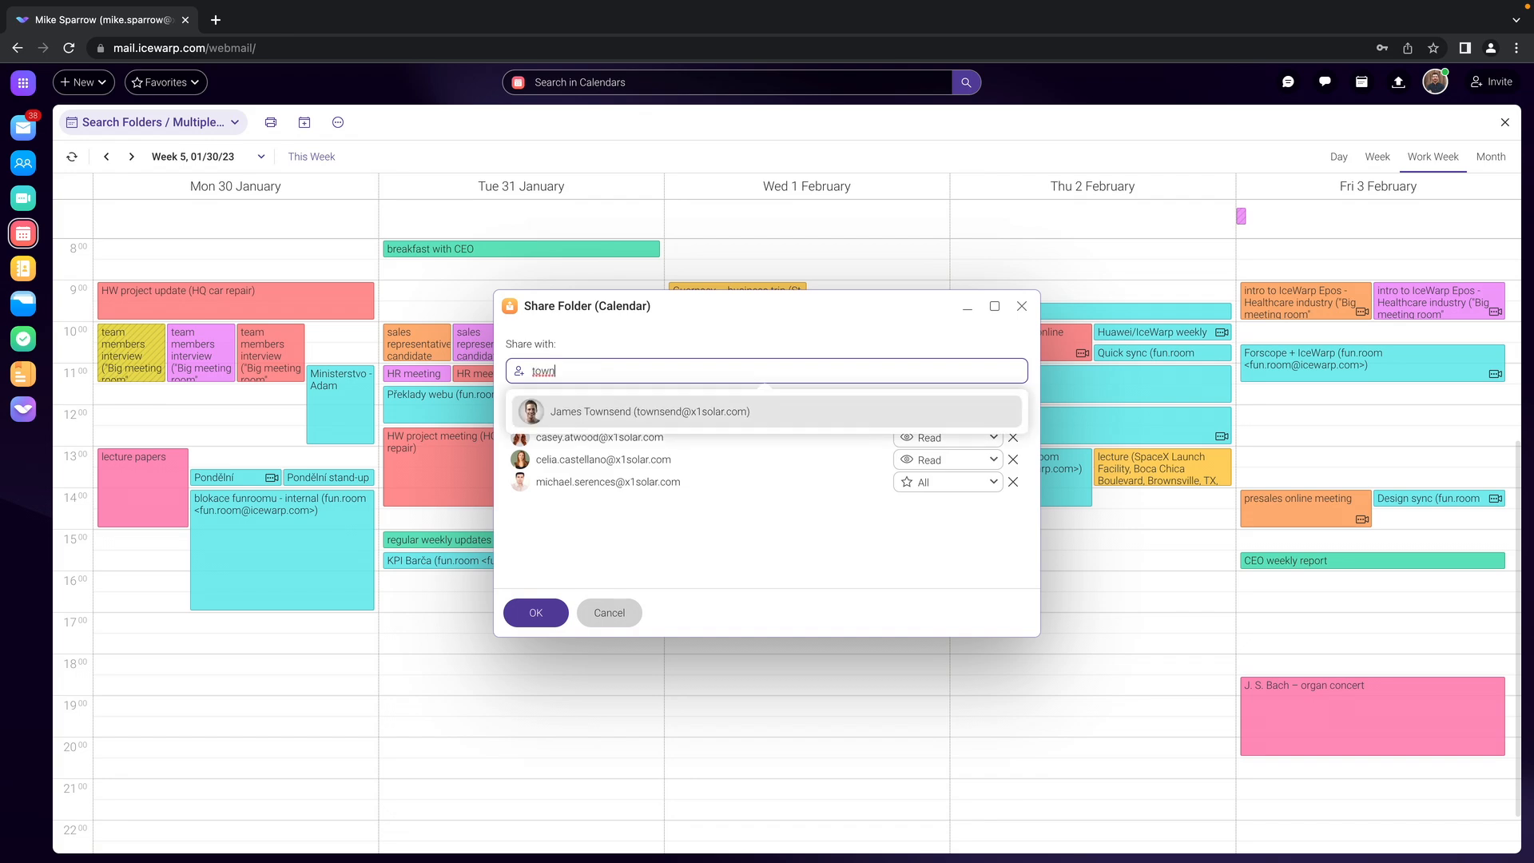
pyautogui.press('Return')
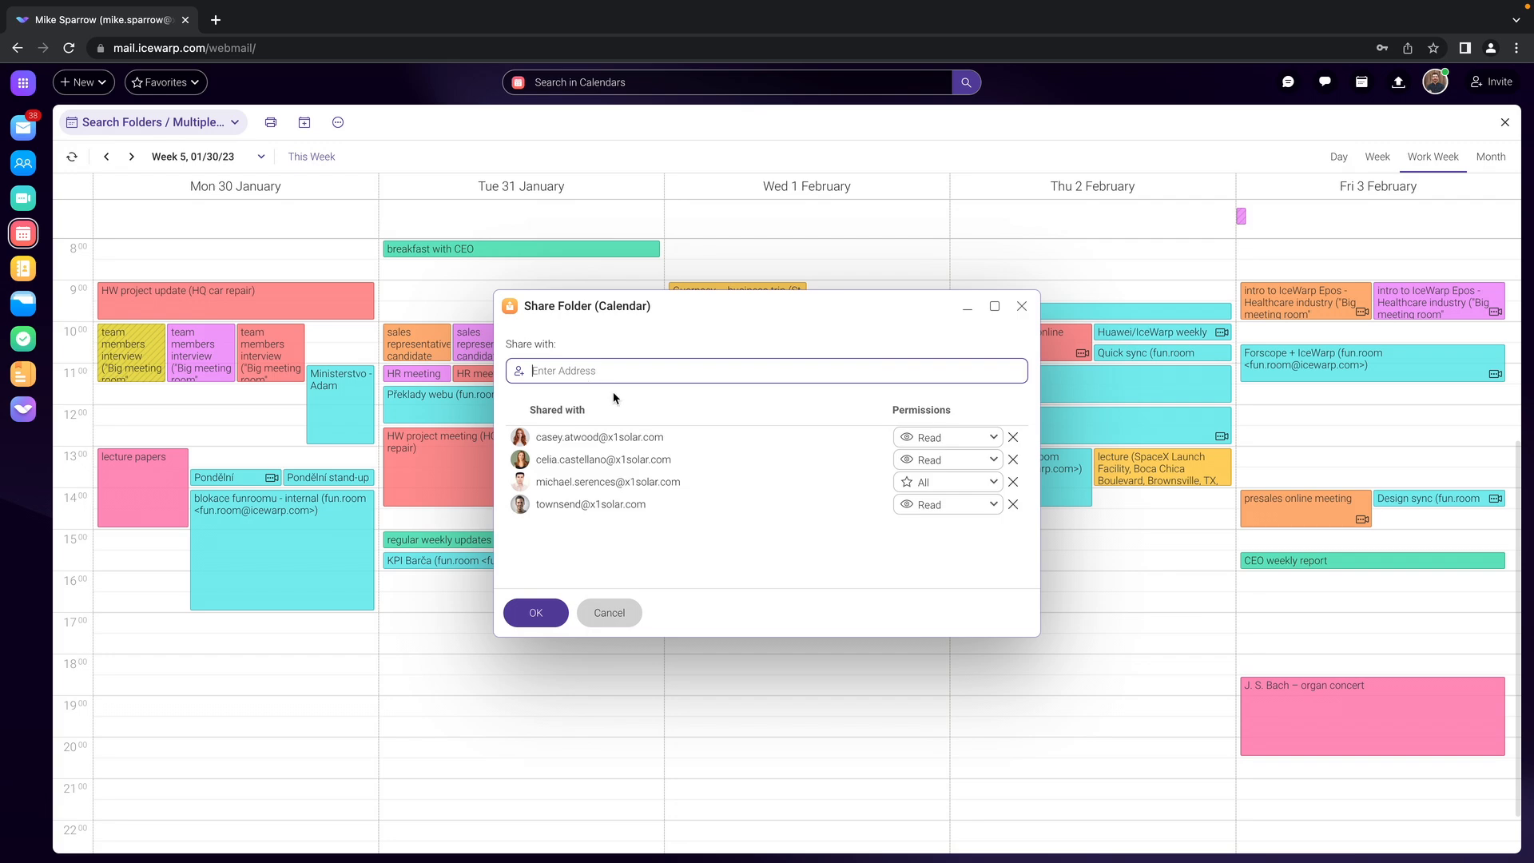
pyautogui.click(963, 506)
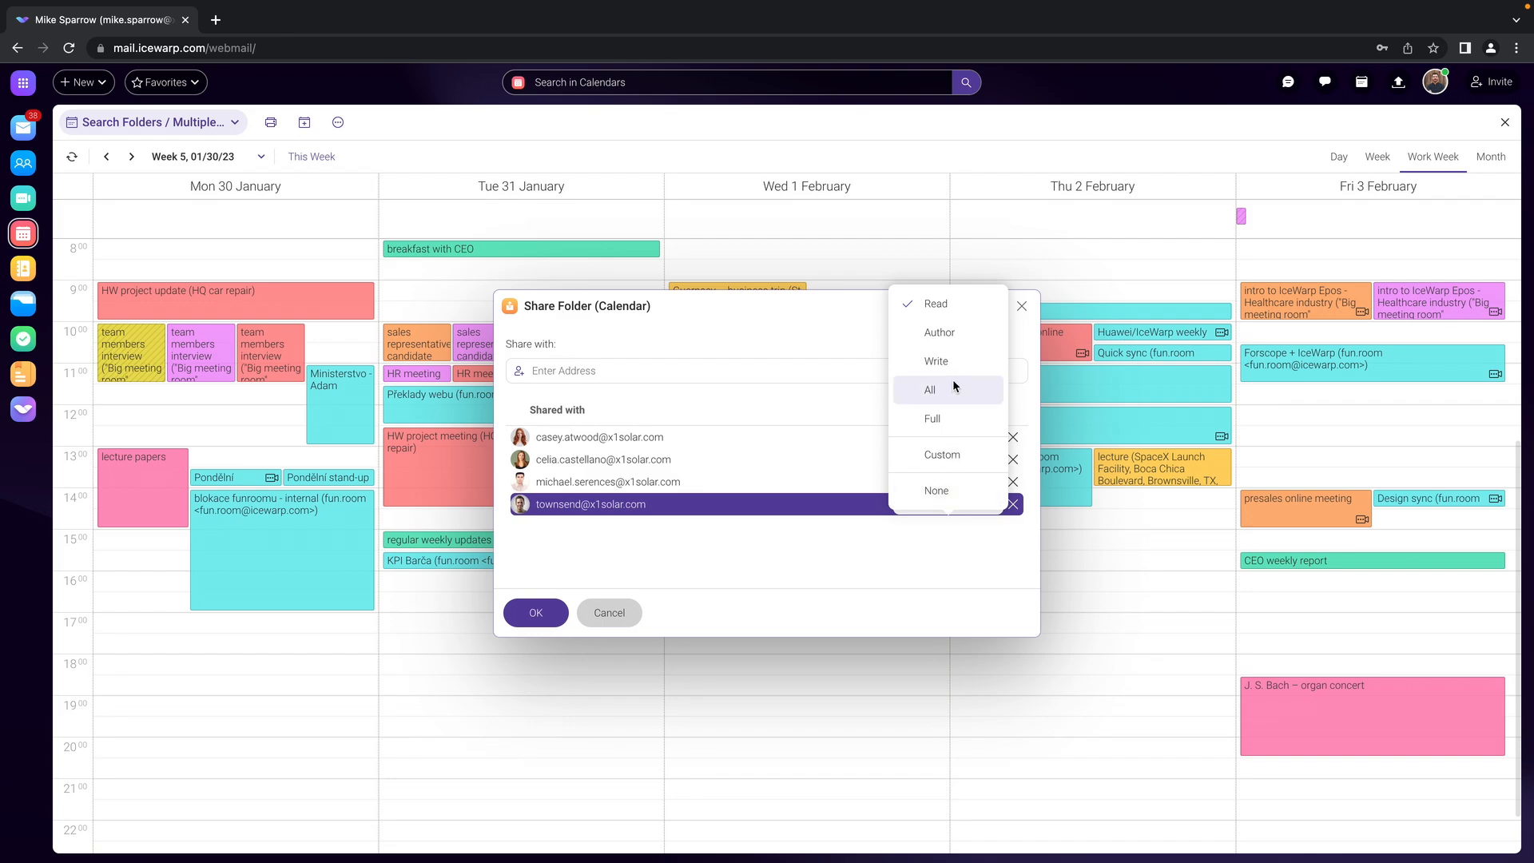
pyautogui.click(956, 307)
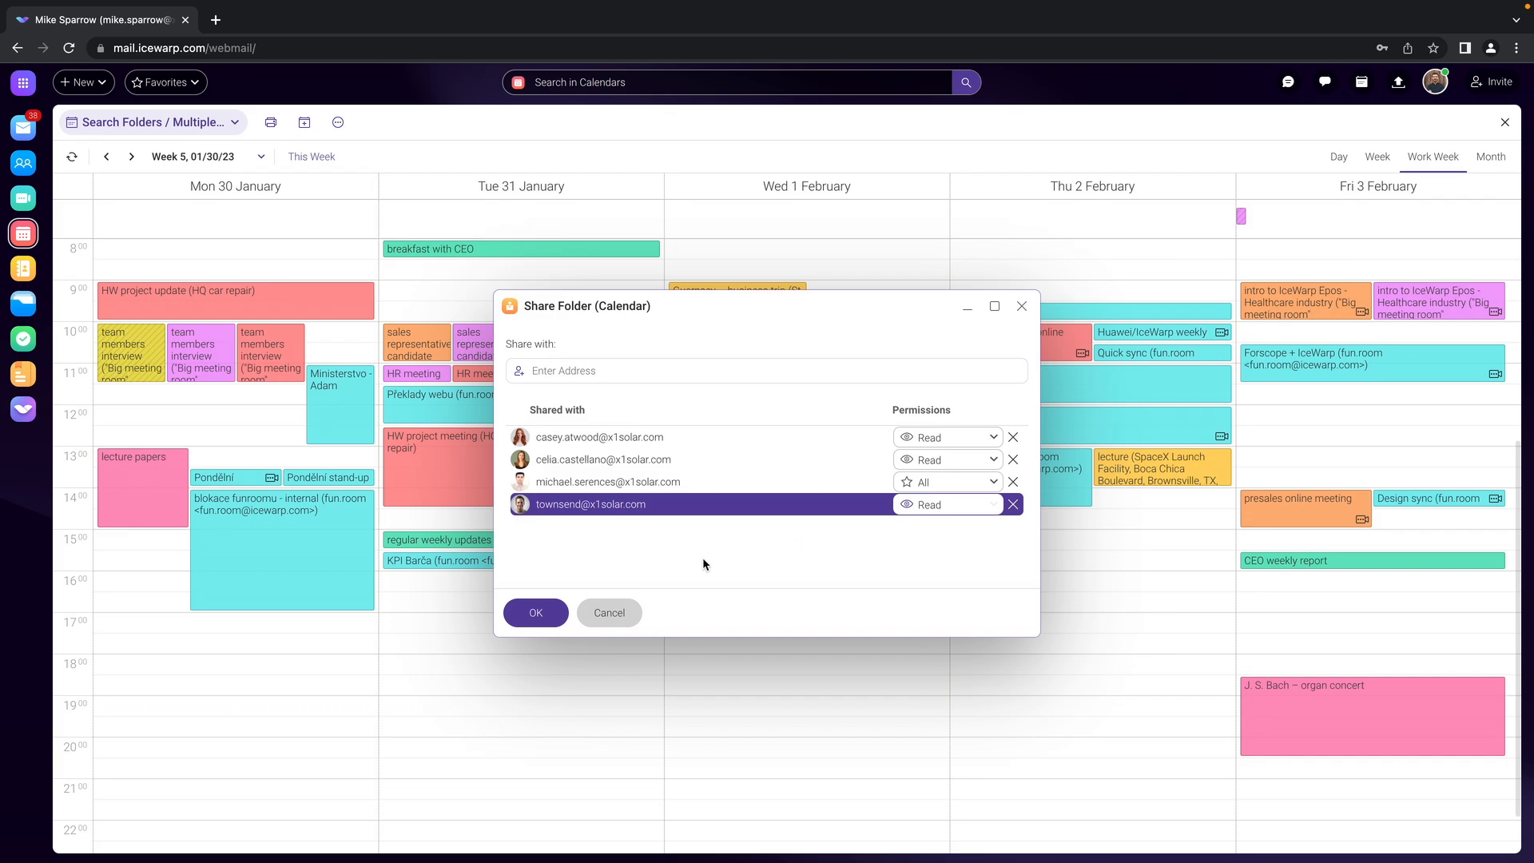
pyautogui.click(535, 619)
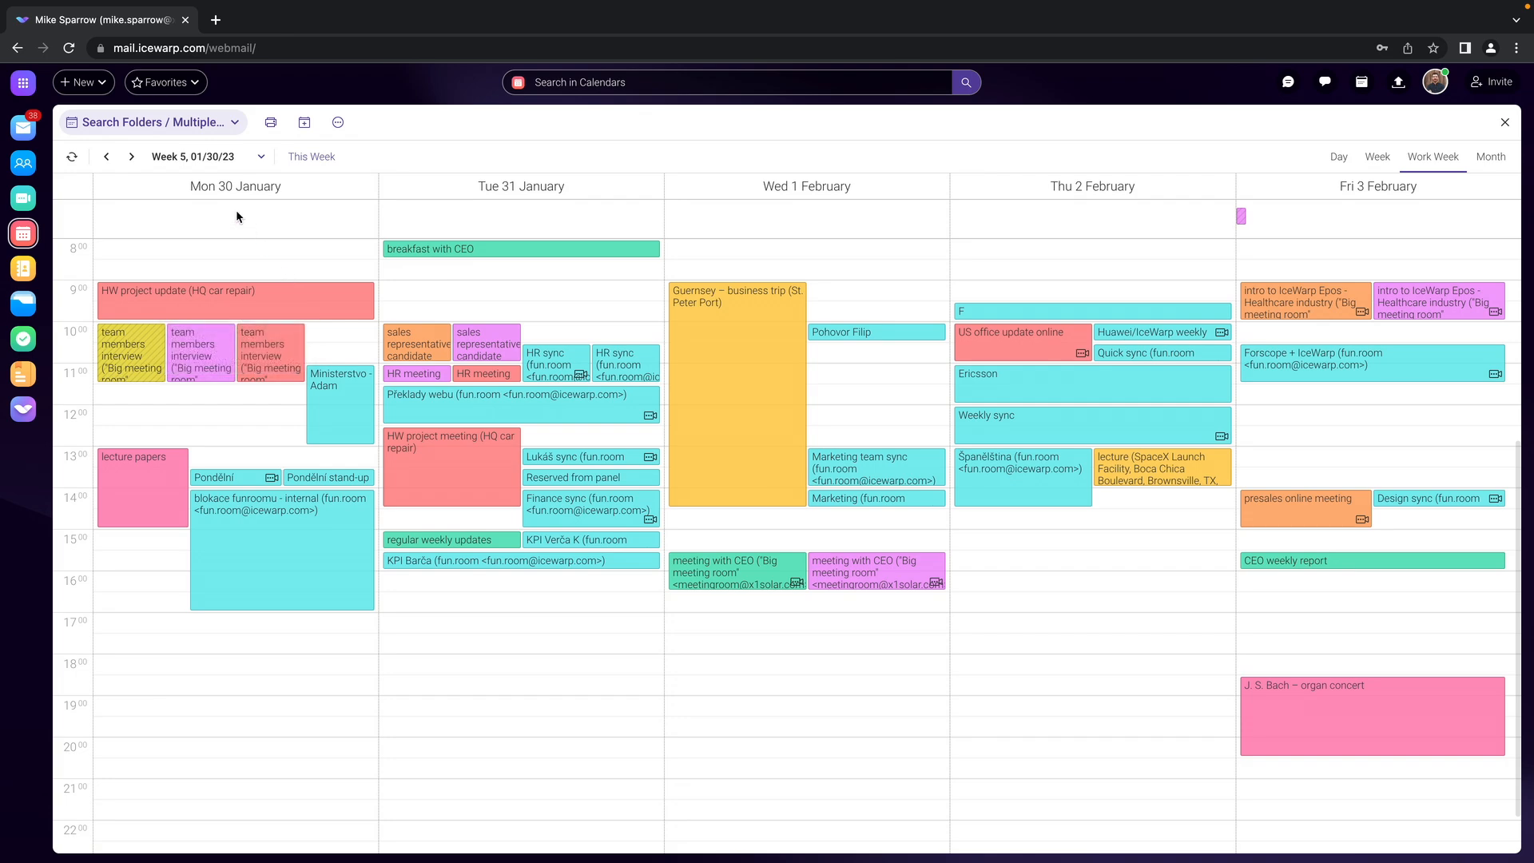
# Step: Examine the calendars that other users have shared, and return to your own calendar folders
pyautogui.click(187, 123)
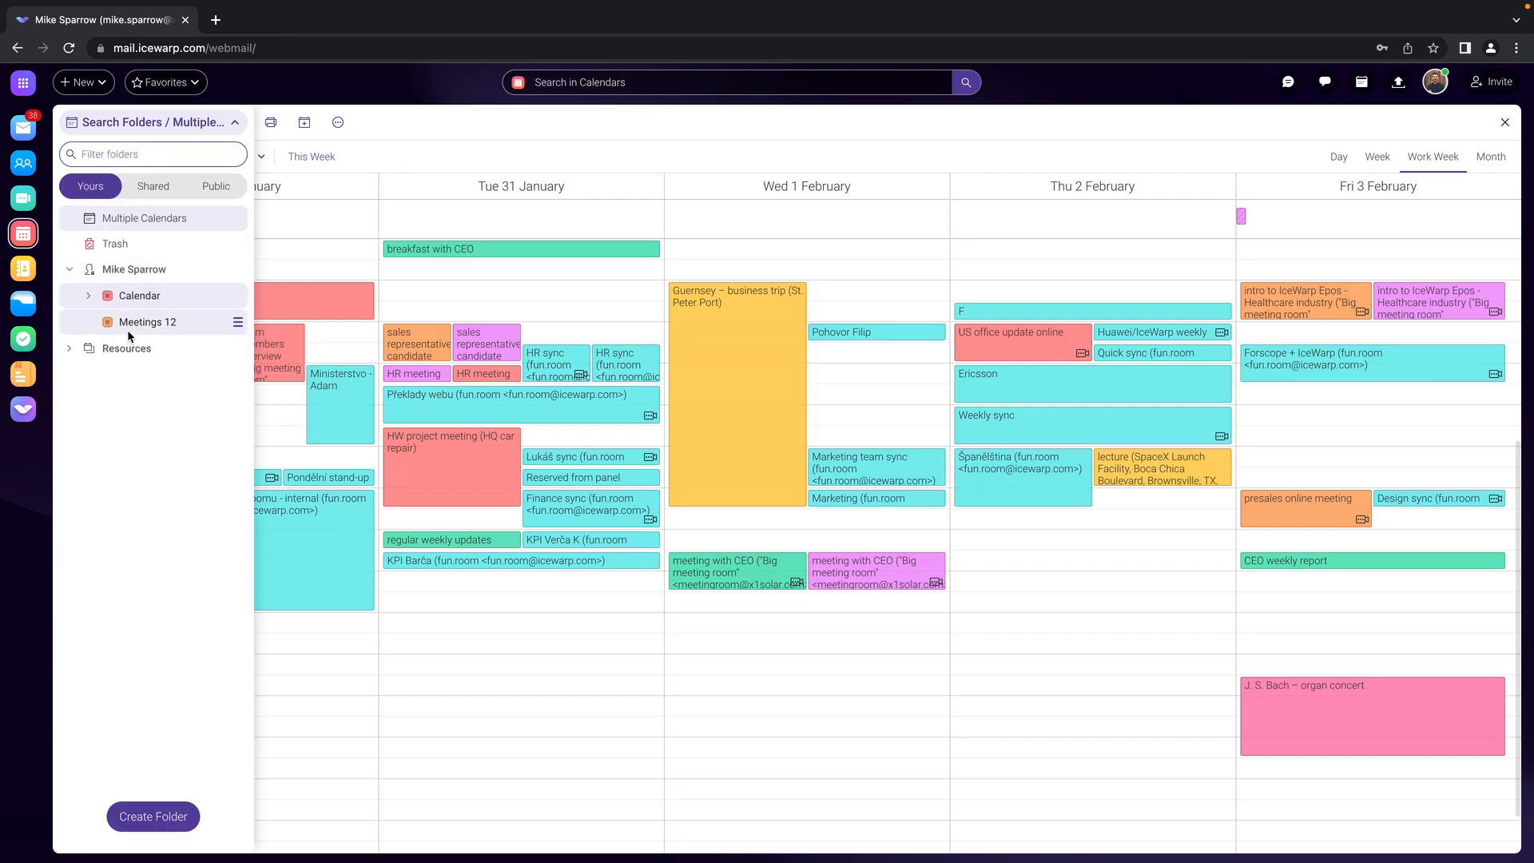
pyautogui.click(160, 188)
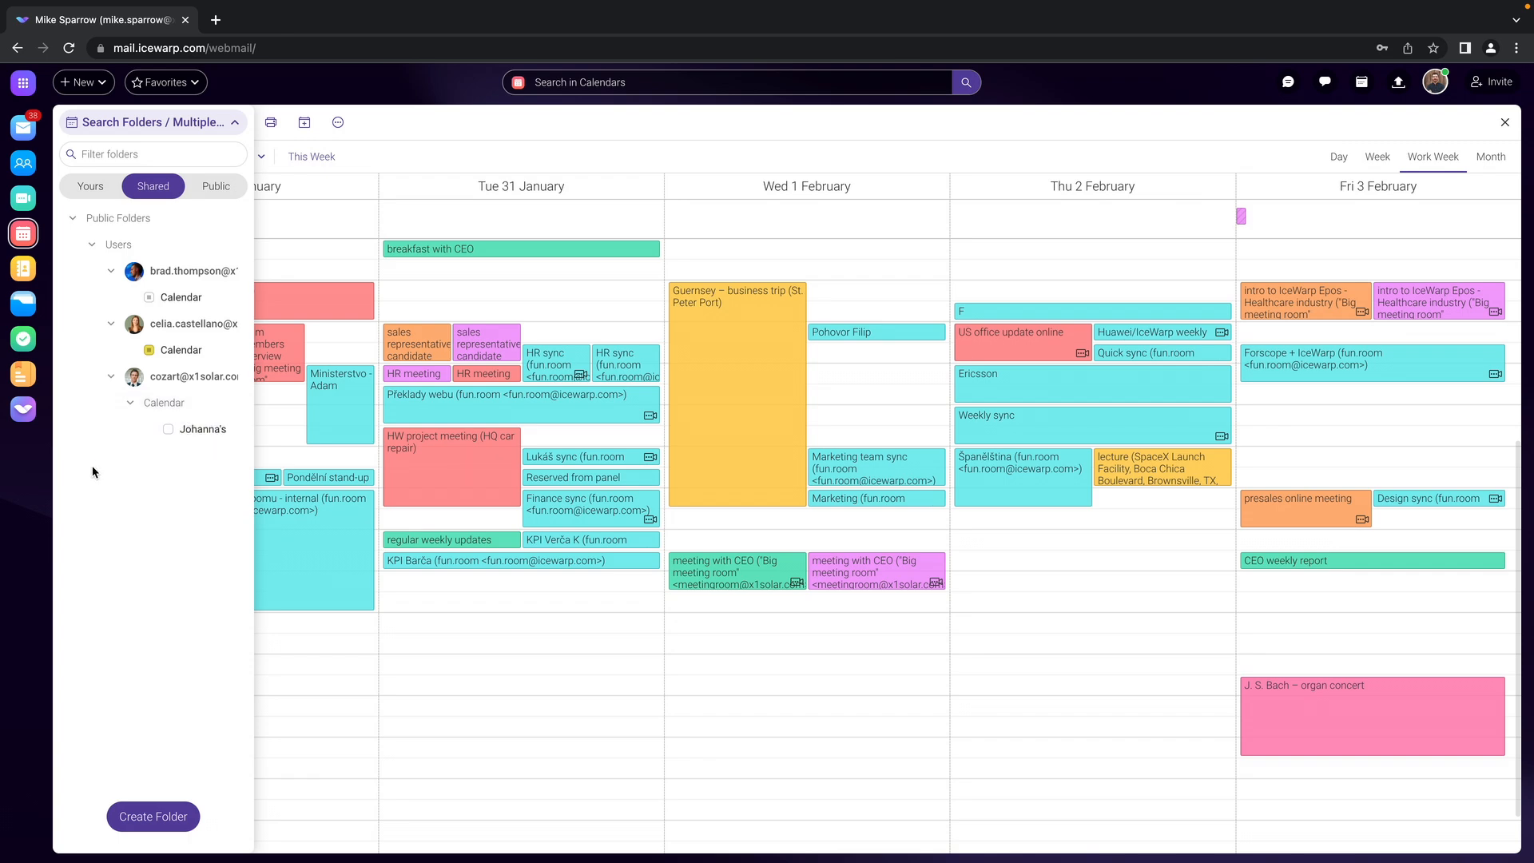
pyautogui.click(89, 187)
pyautogui.click(182, 126)
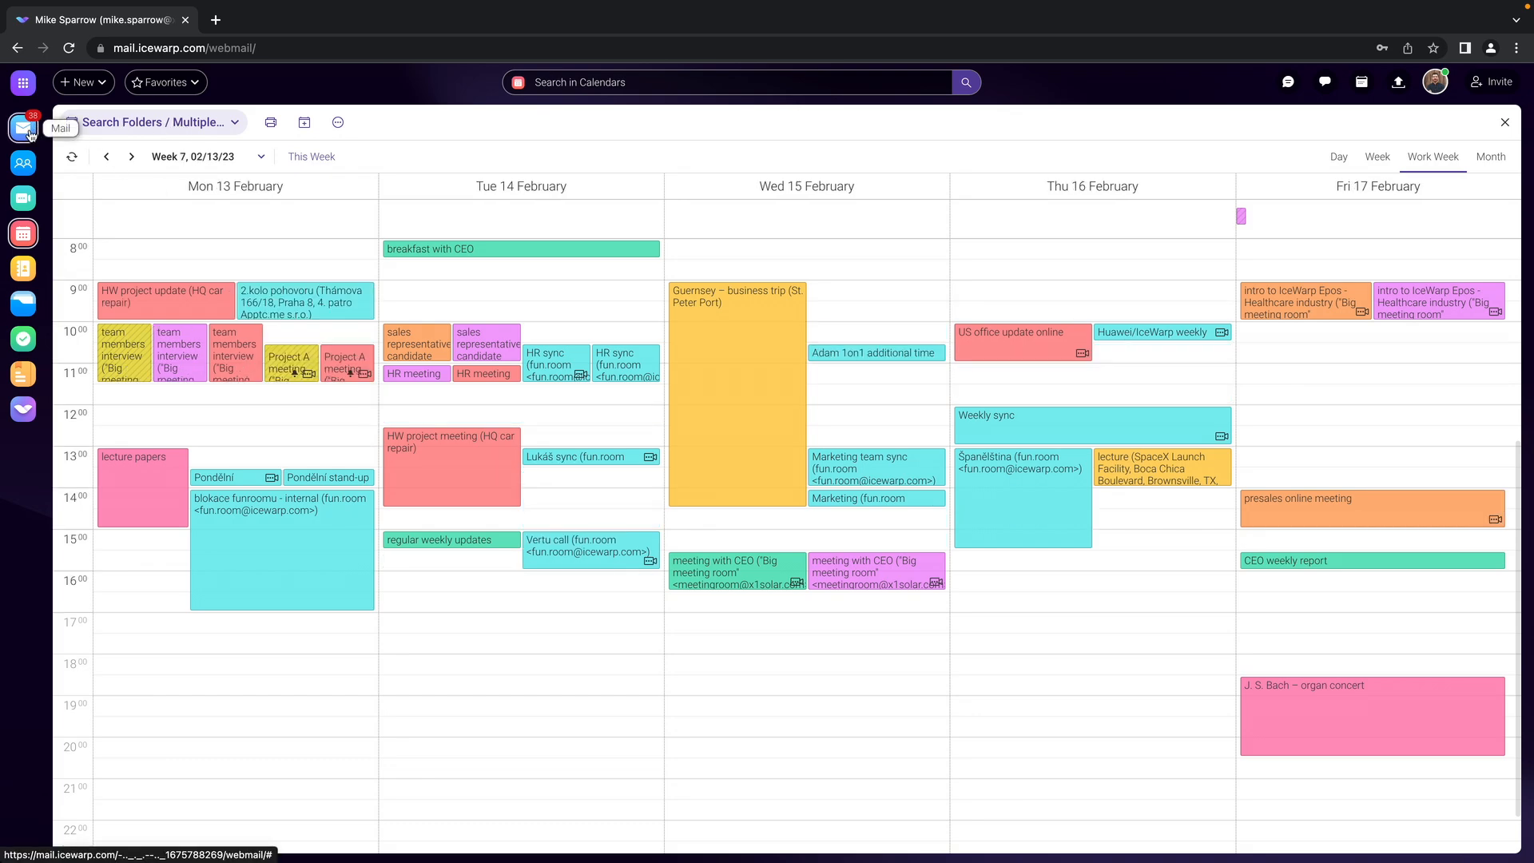
# Step: Examine who the mail Inbox folder is shared with and which permission levels are available, without saving changes
pyautogui.click(24, 128)
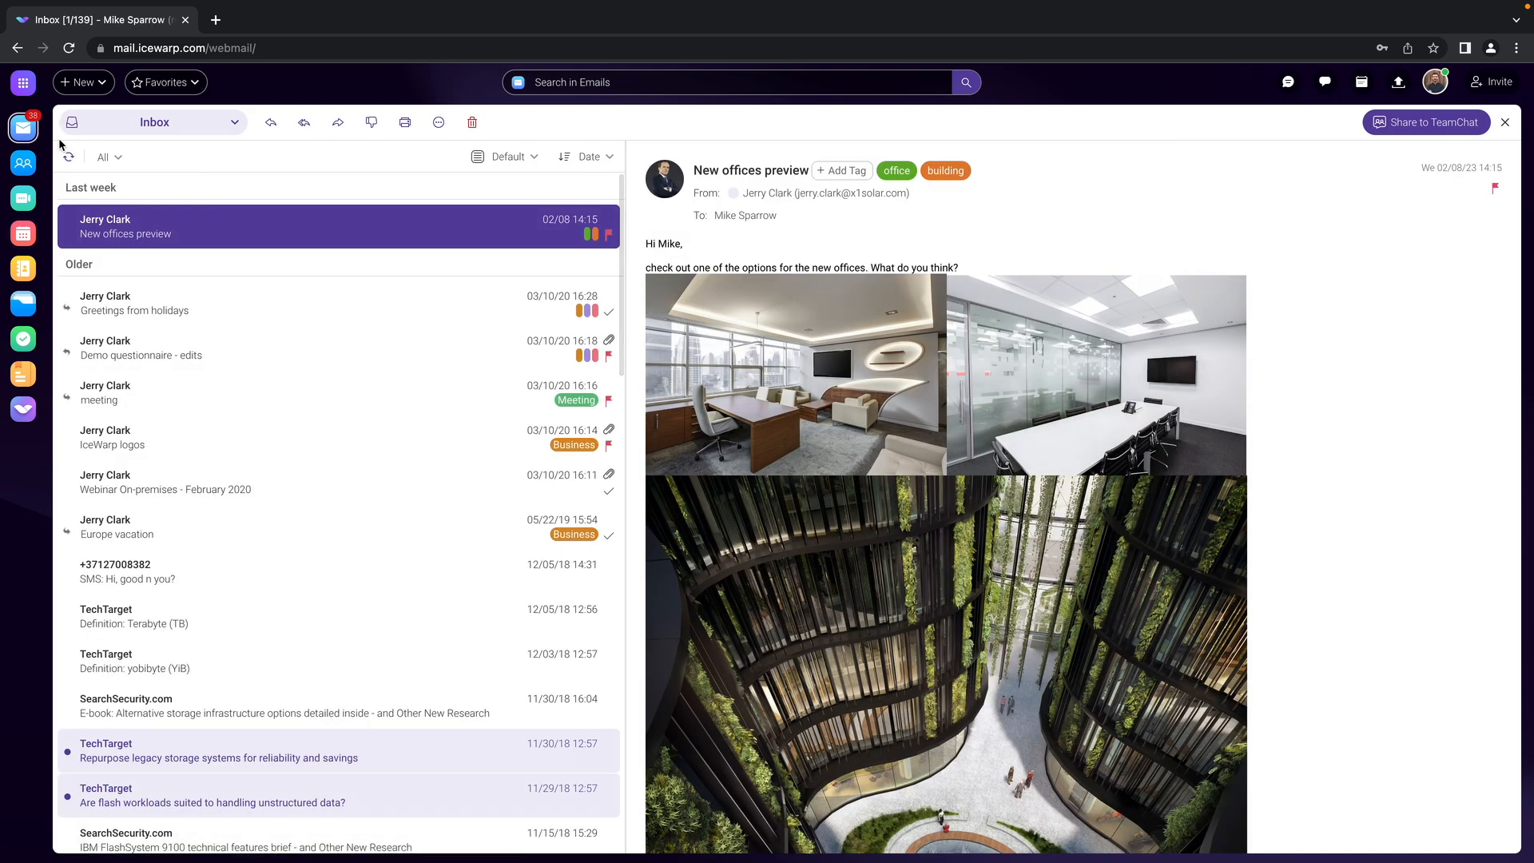
pyautogui.click(179, 131)
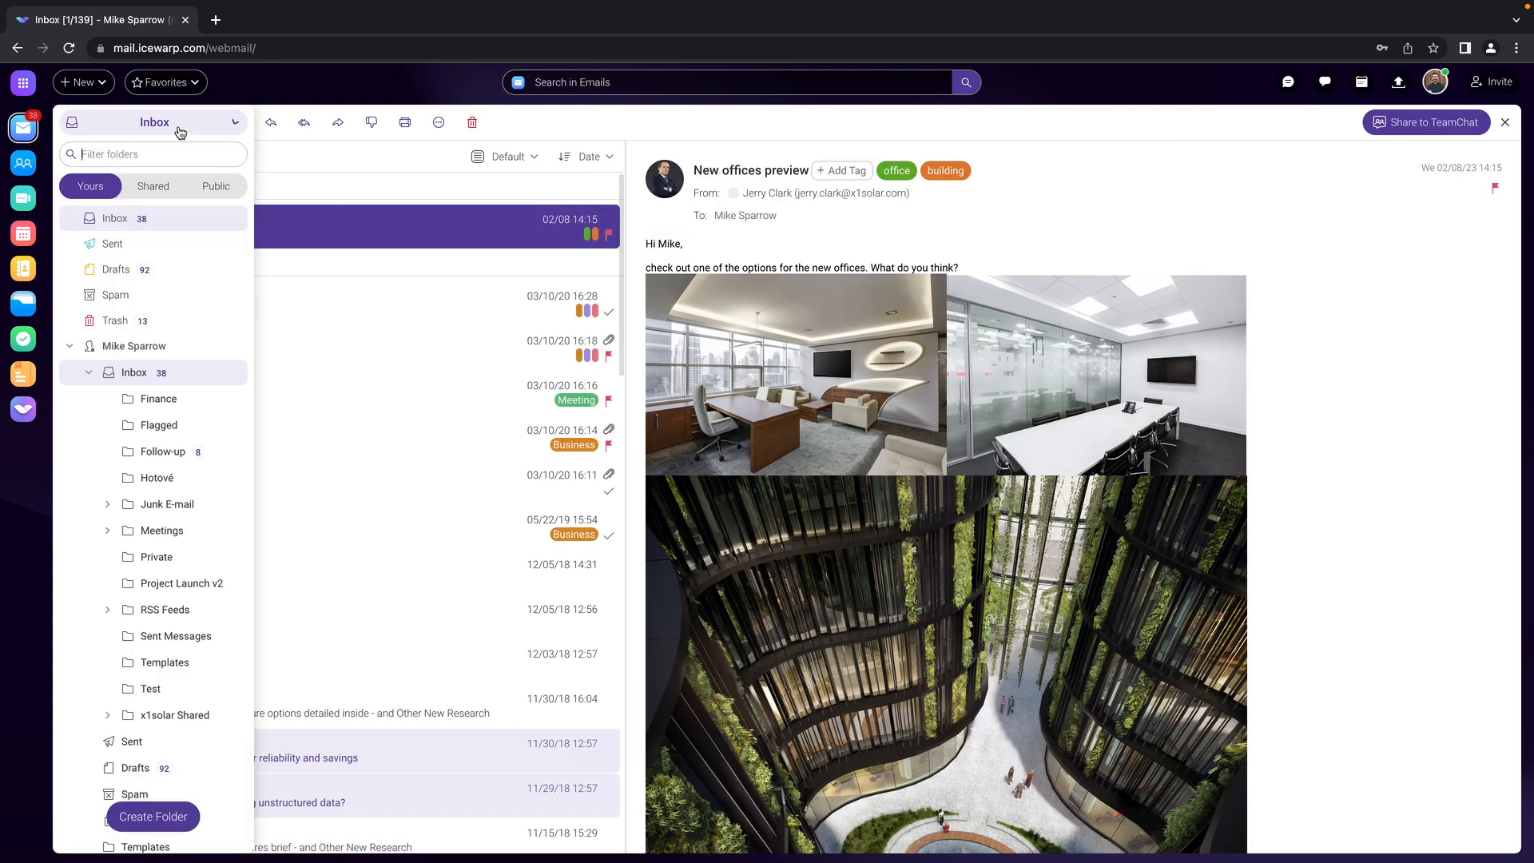
pyautogui.rightClick(153, 383)
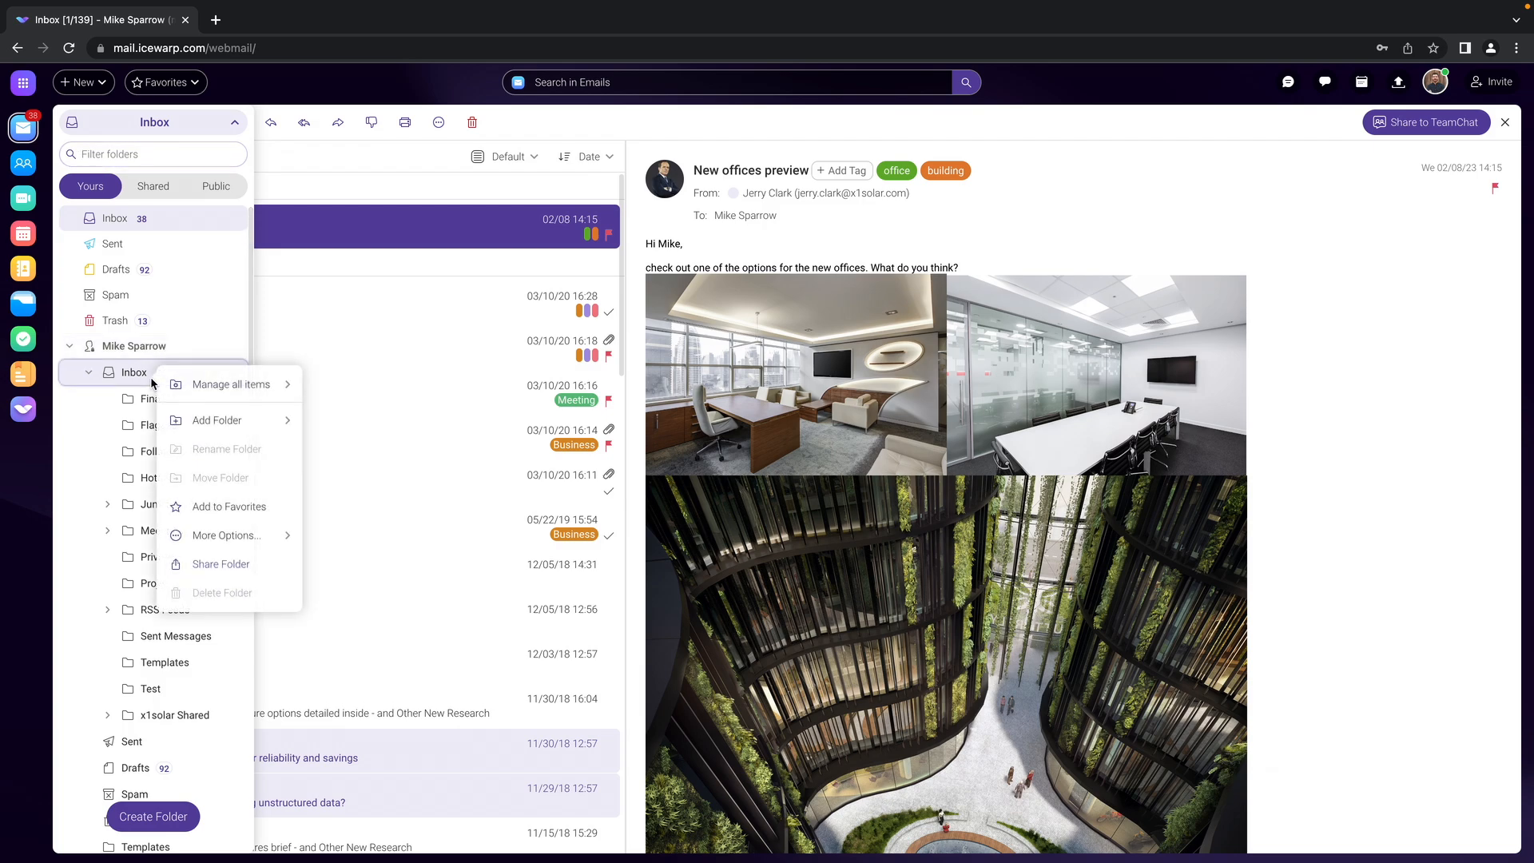
pyautogui.click(226, 564)
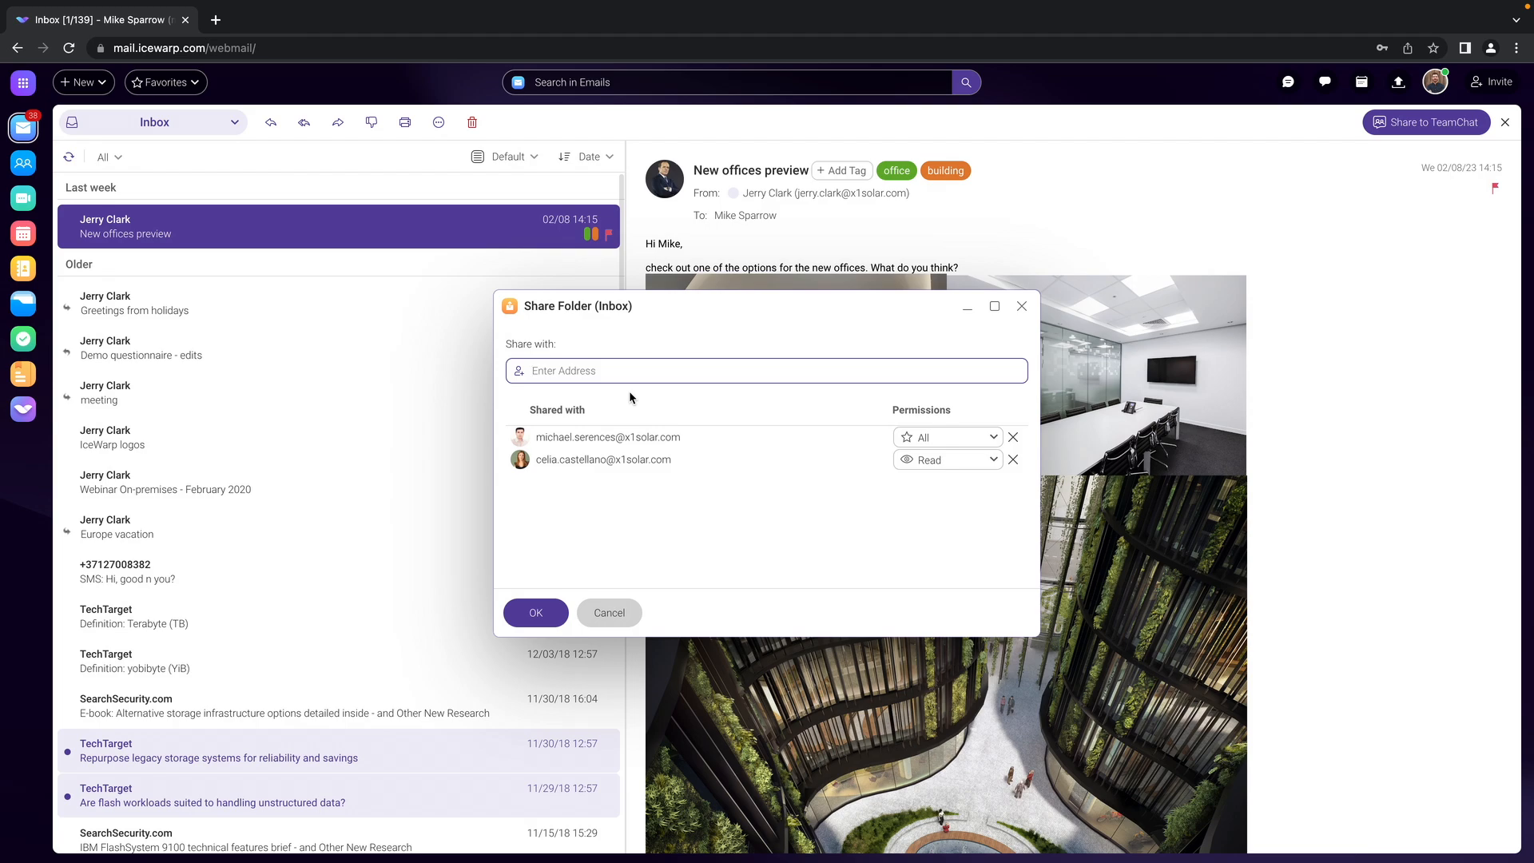
pyautogui.click(987, 461)
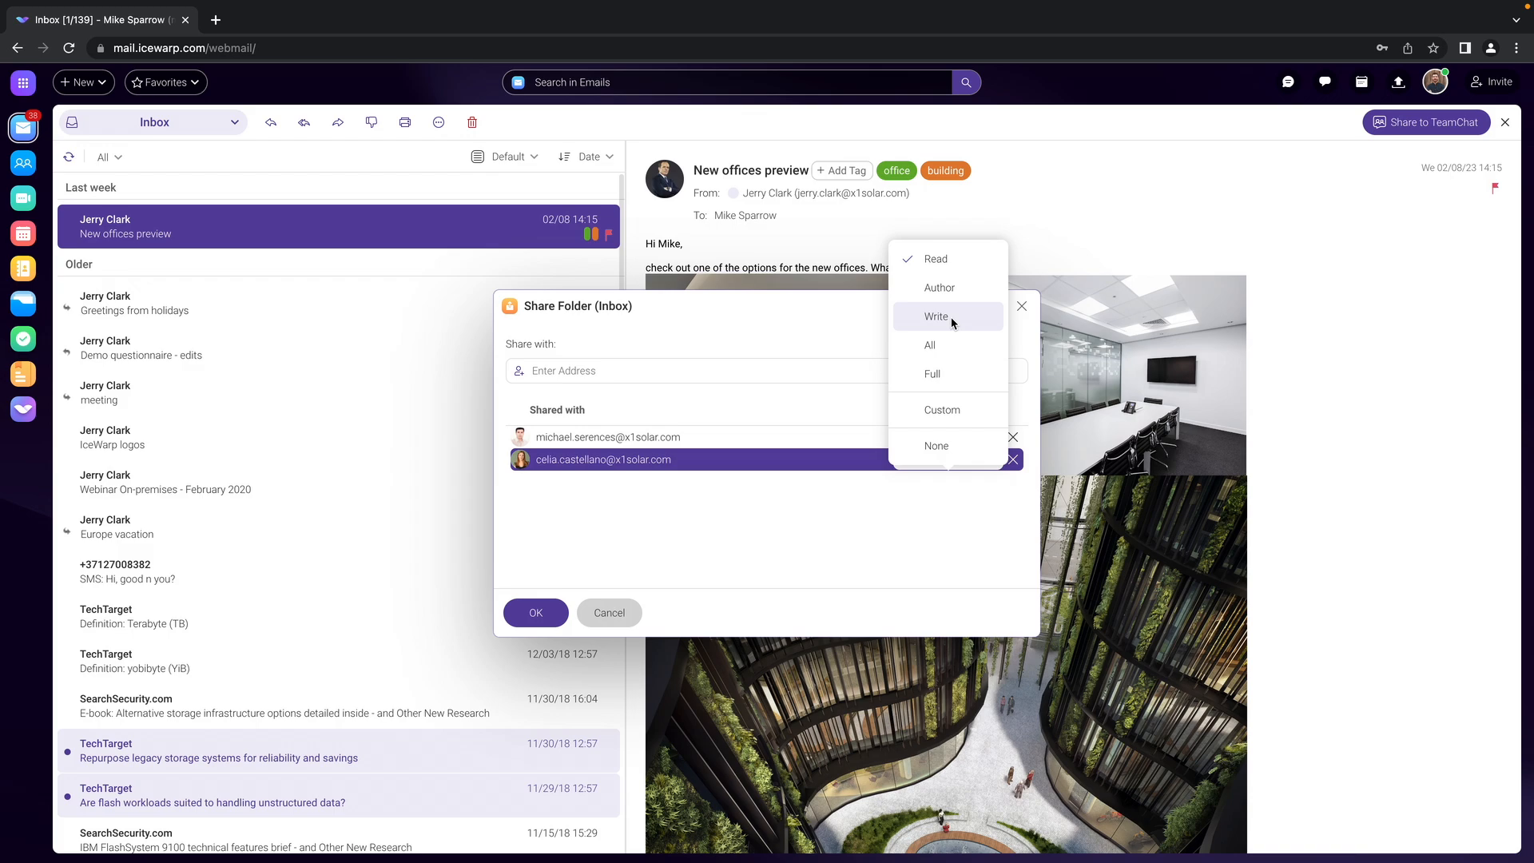
pyautogui.click(878, 527)
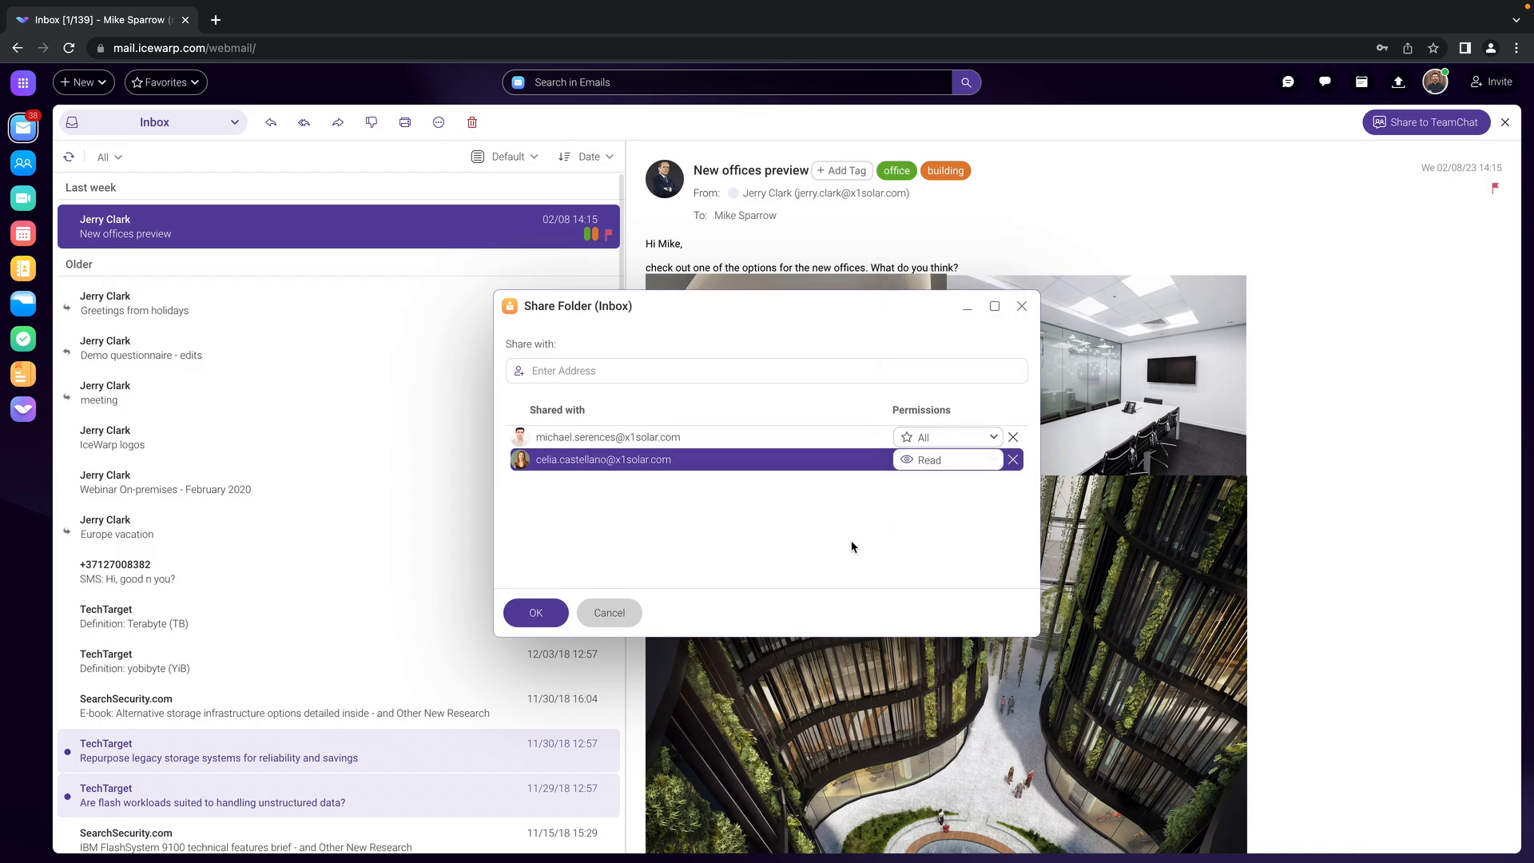
pyautogui.click(609, 616)
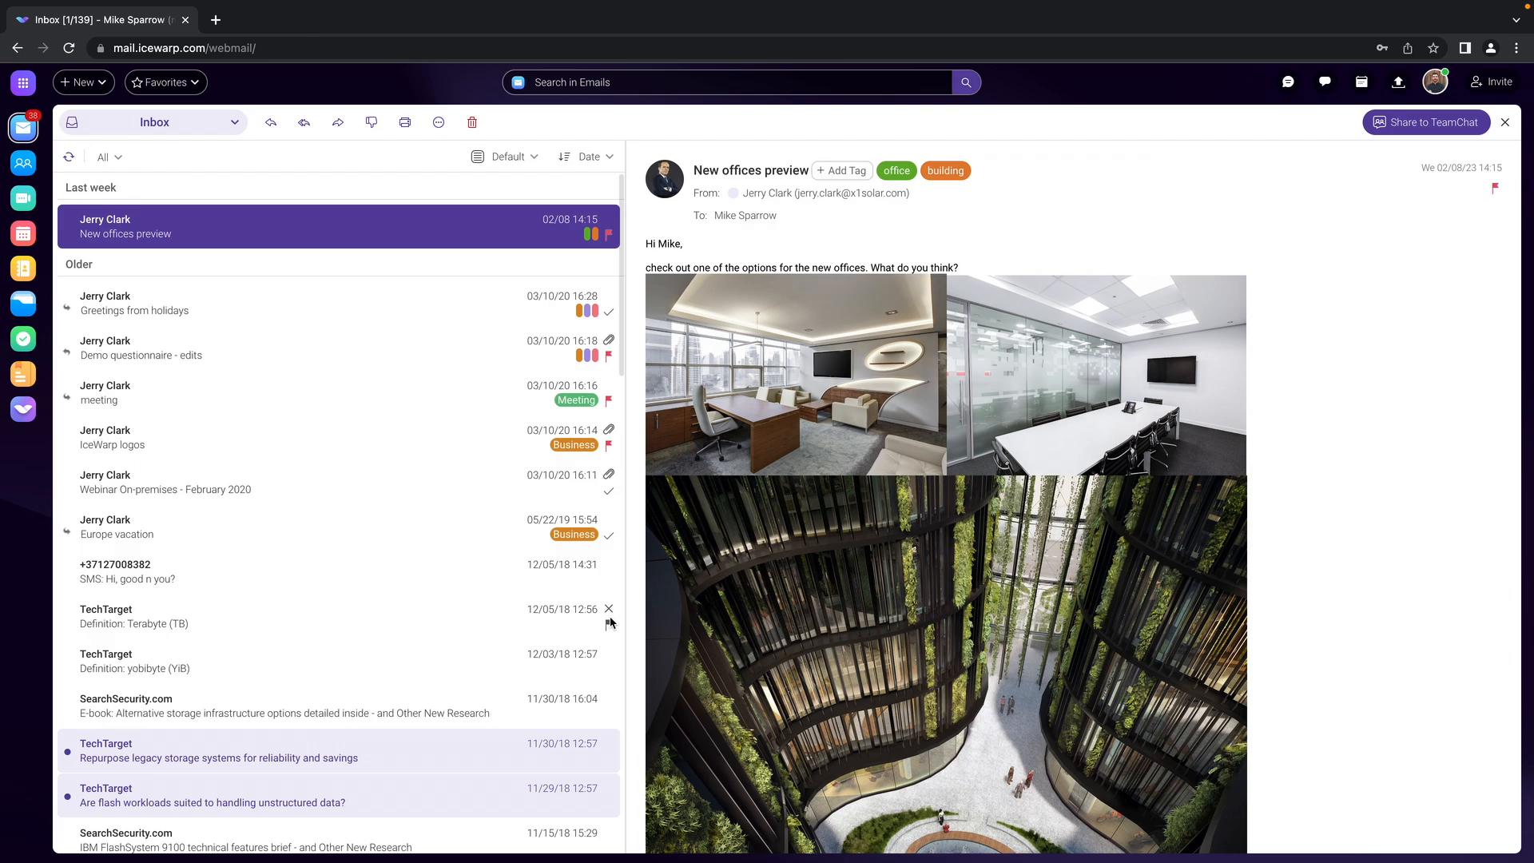
# Step: Enable sharing for "Partner webinar - IceWarp 2022.pptx" in the documents and copy its link
pyautogui.click(17, 307)
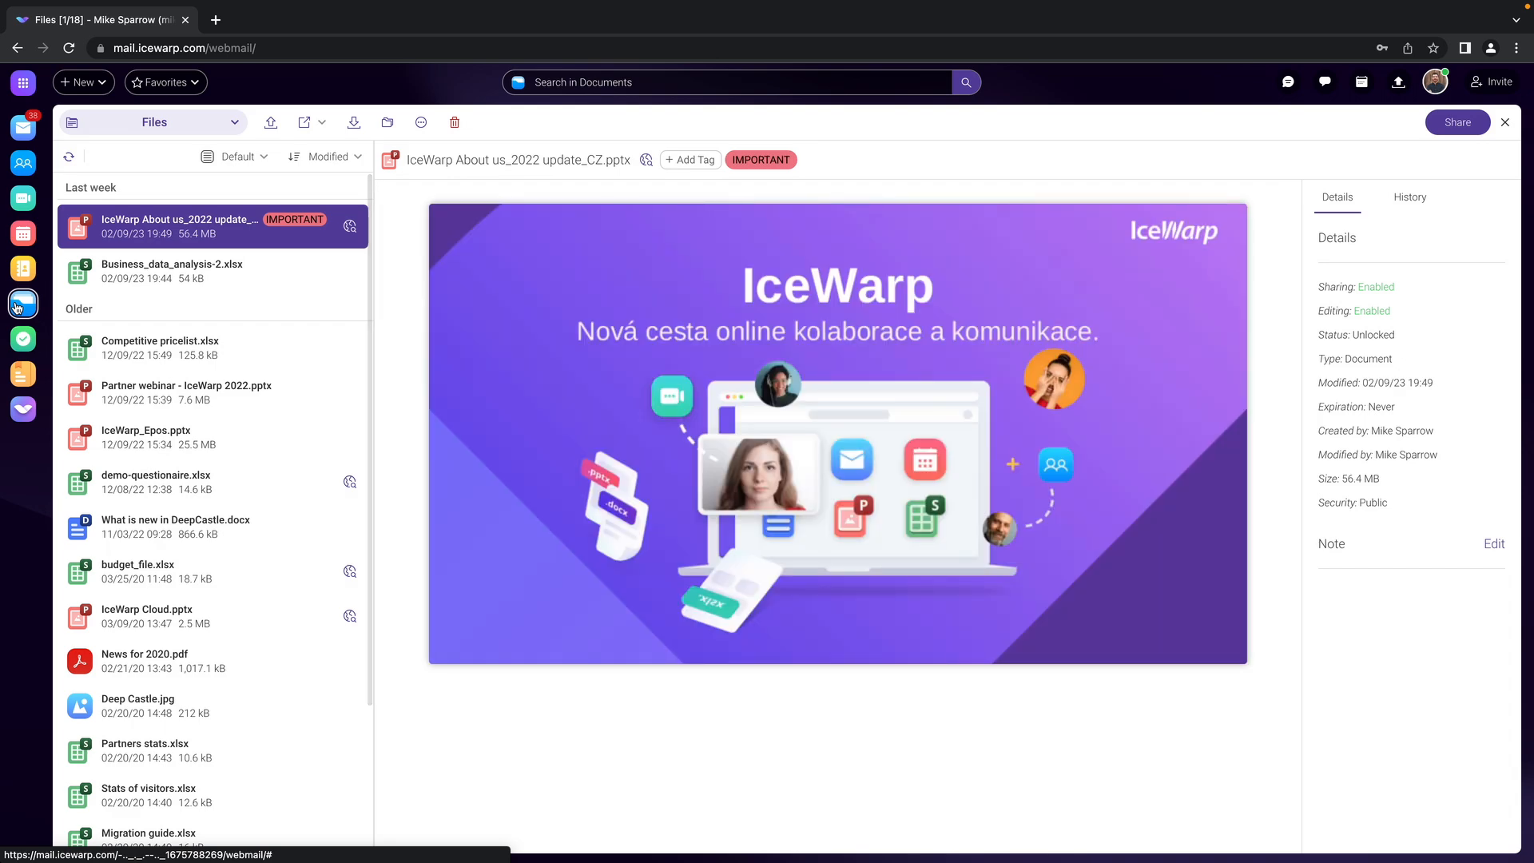
pyautogui.click(160, 401)
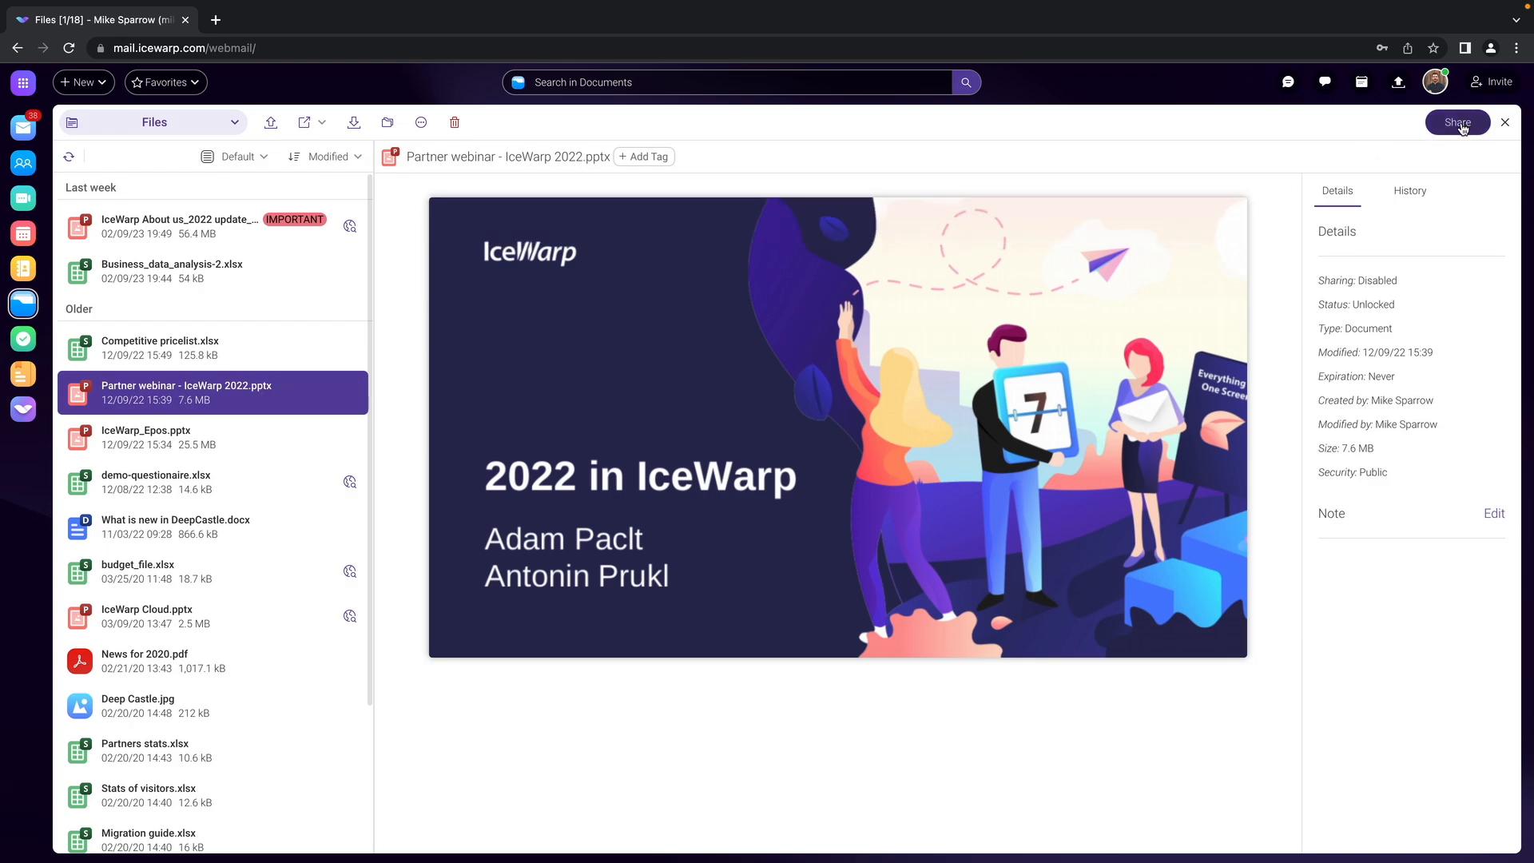
pyautogui.moveTo(351, 396)
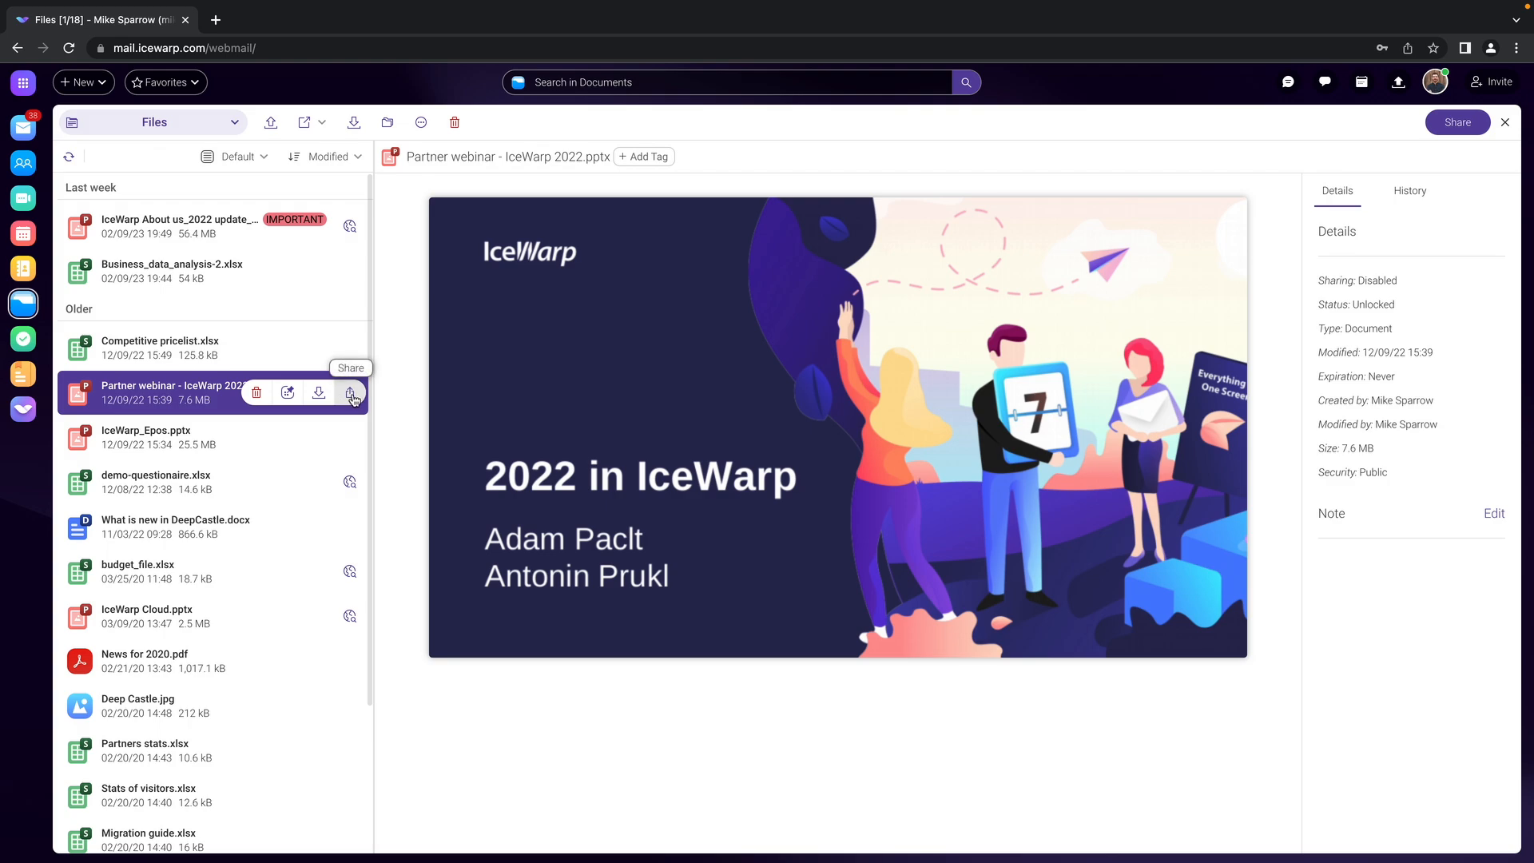
pyautogui.rightClick(170, 397)
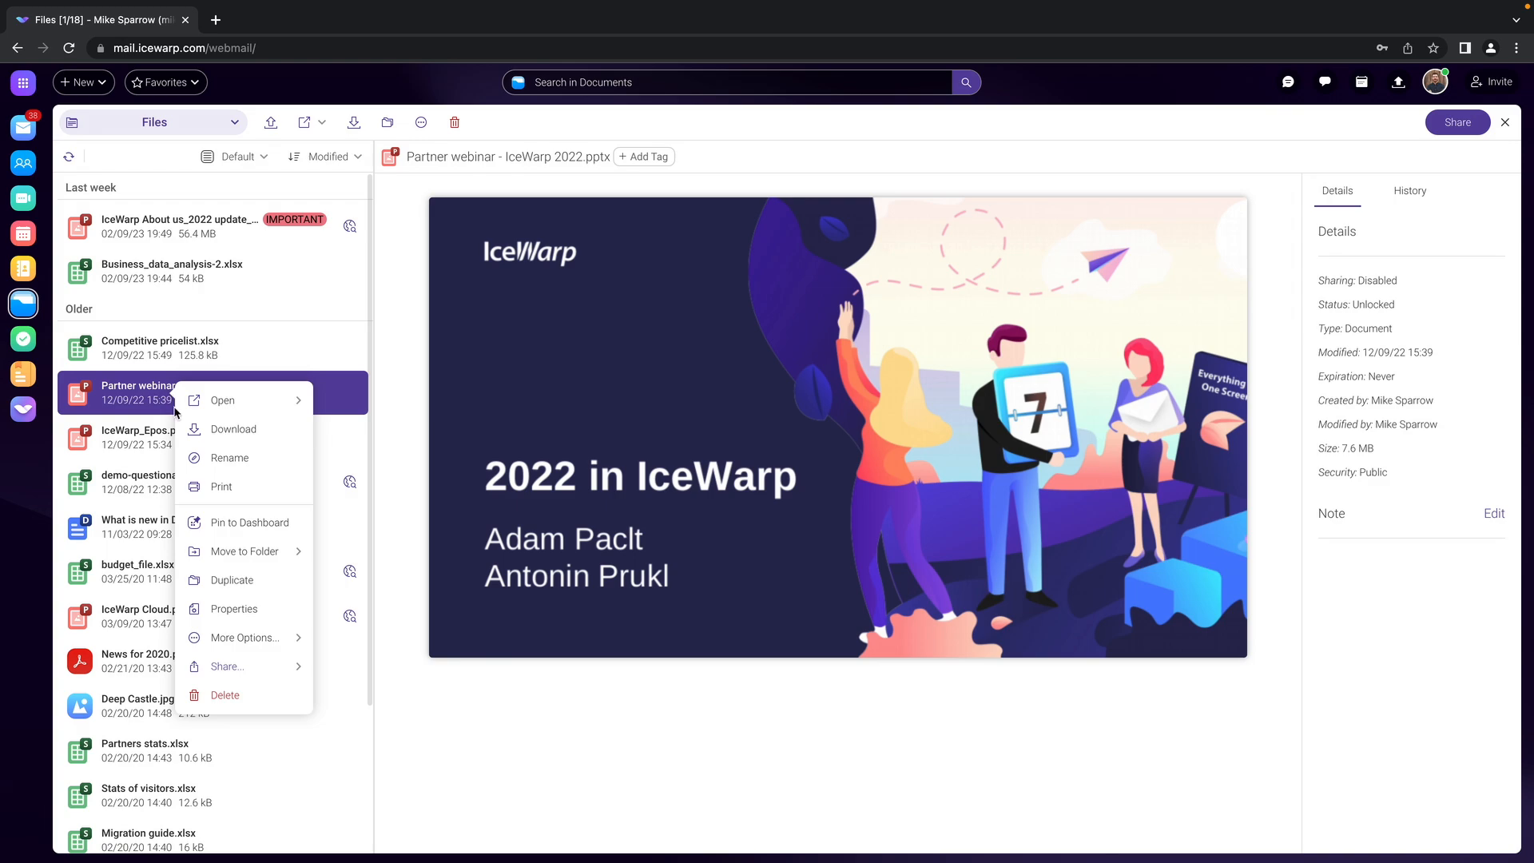
pyautogui.moveTo(233, 669)
pyautogui.click(350, 394)
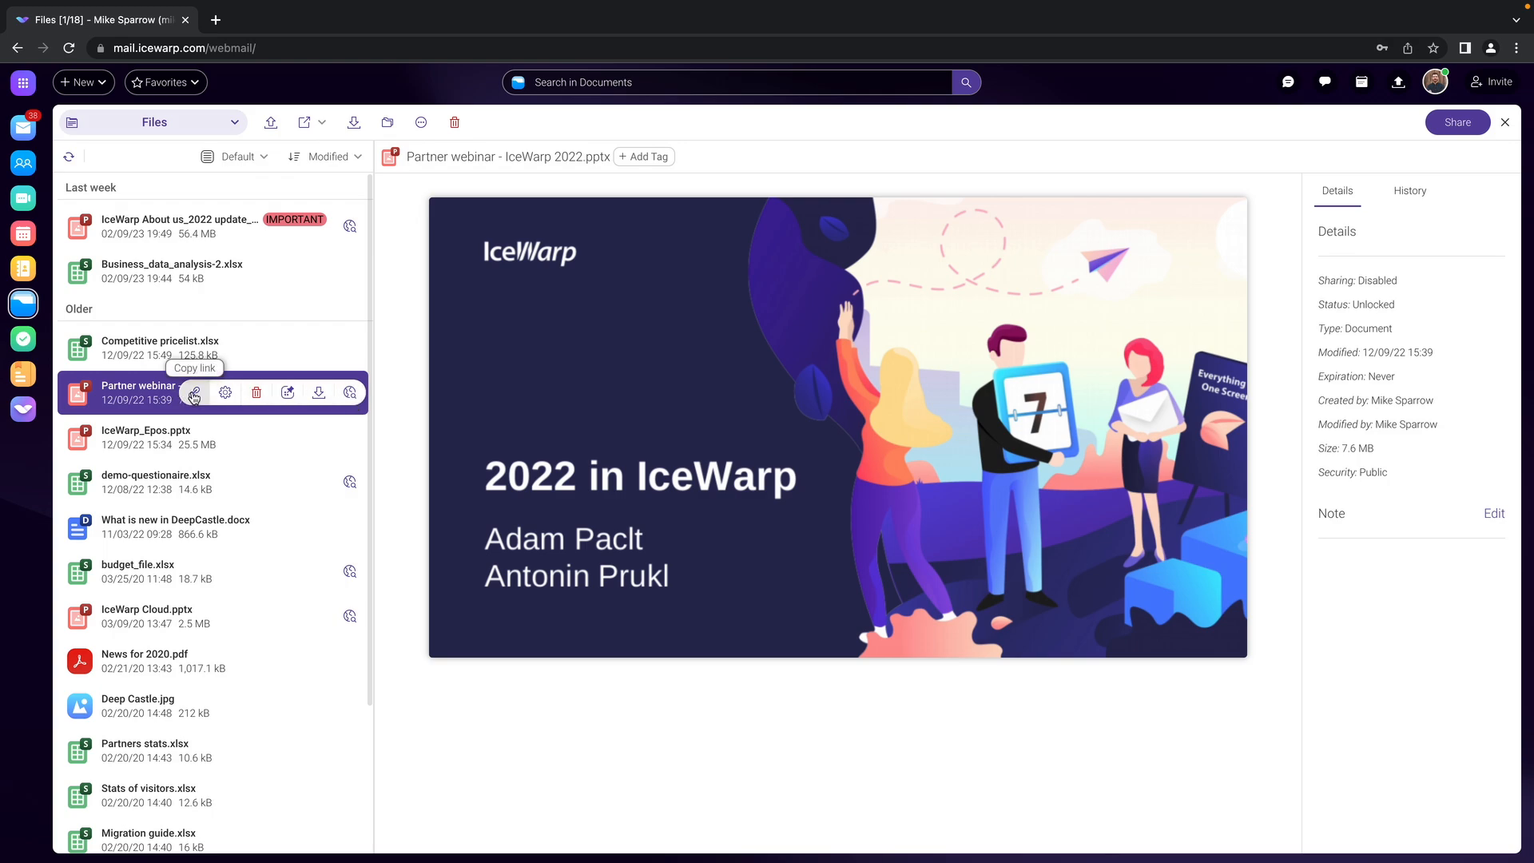
pyautogui.click(193, 394)
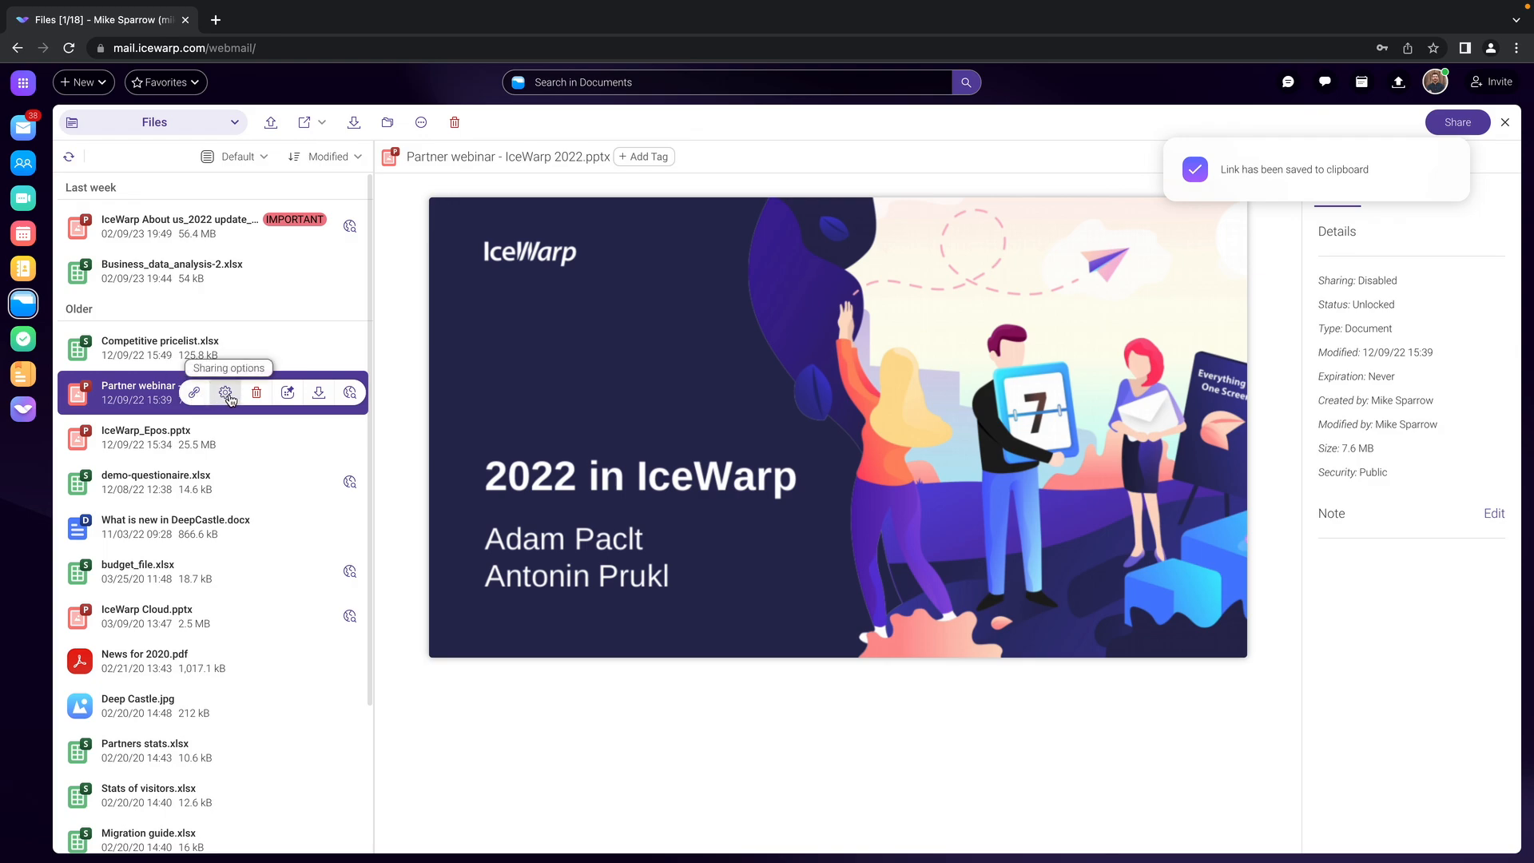
# Step: Allow other people to edit the shared Partner webinar presentation in its sharing options
pyautogui.click(227, 393)
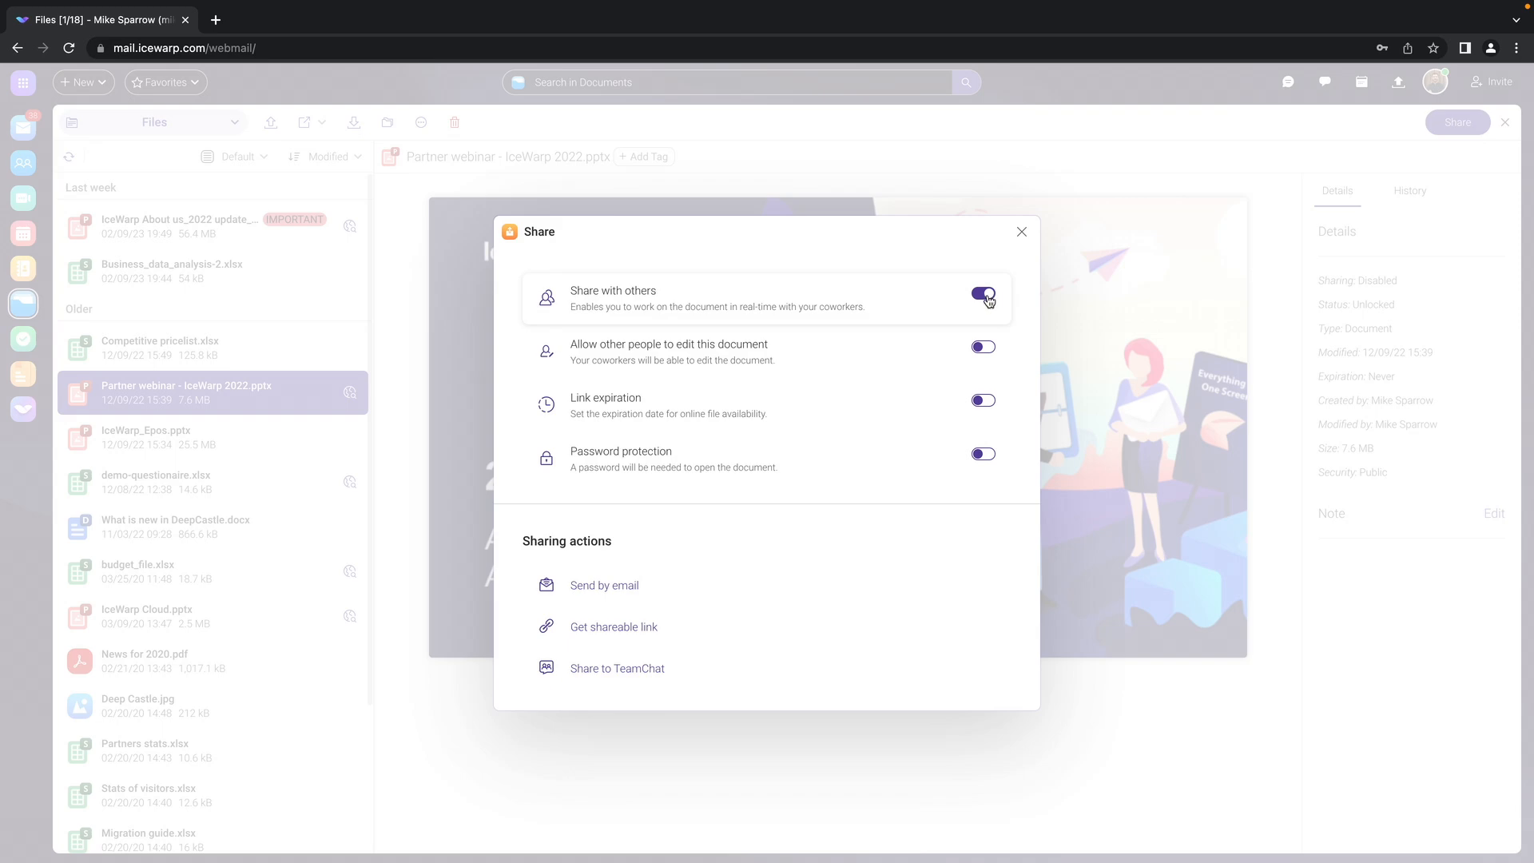
pyautogui.click(983, 347)
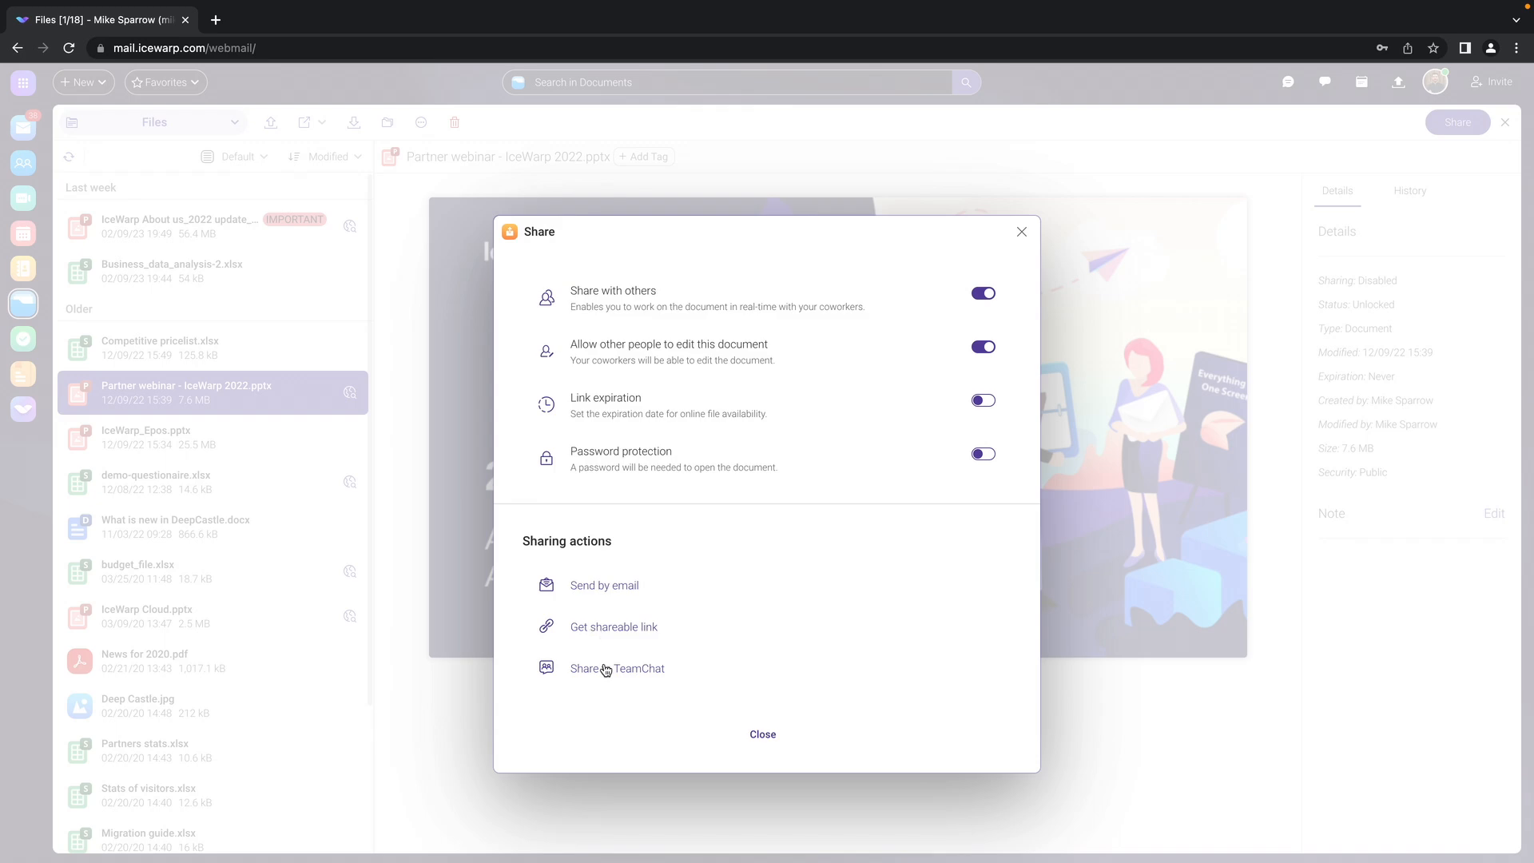
pyautogui.click(760, 735)
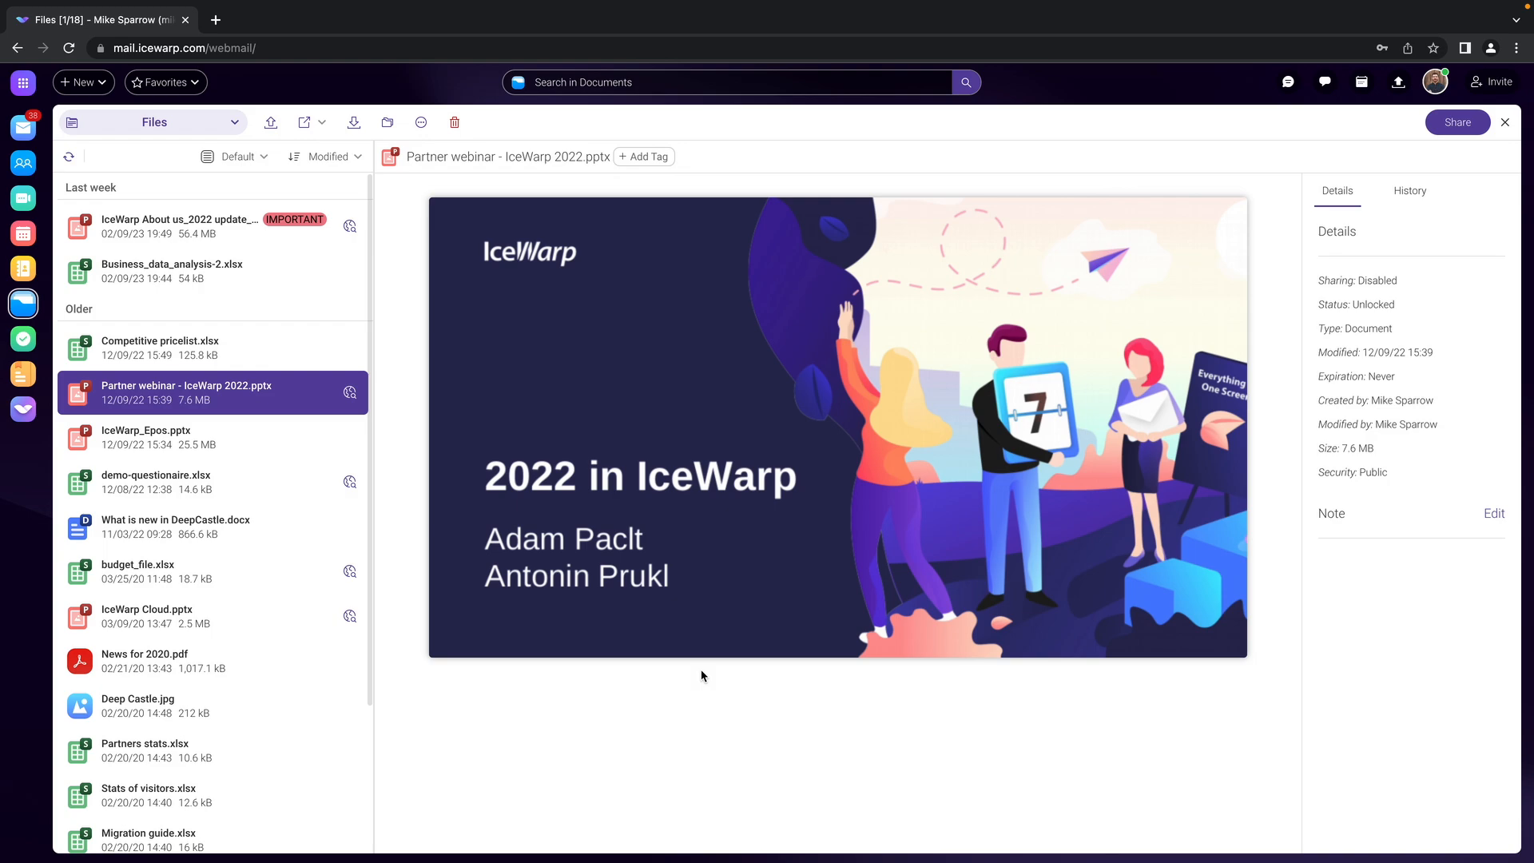
# Step: Examine the document folders shared by other users, and return to your own file folders
pyautogui.click(173, 125)
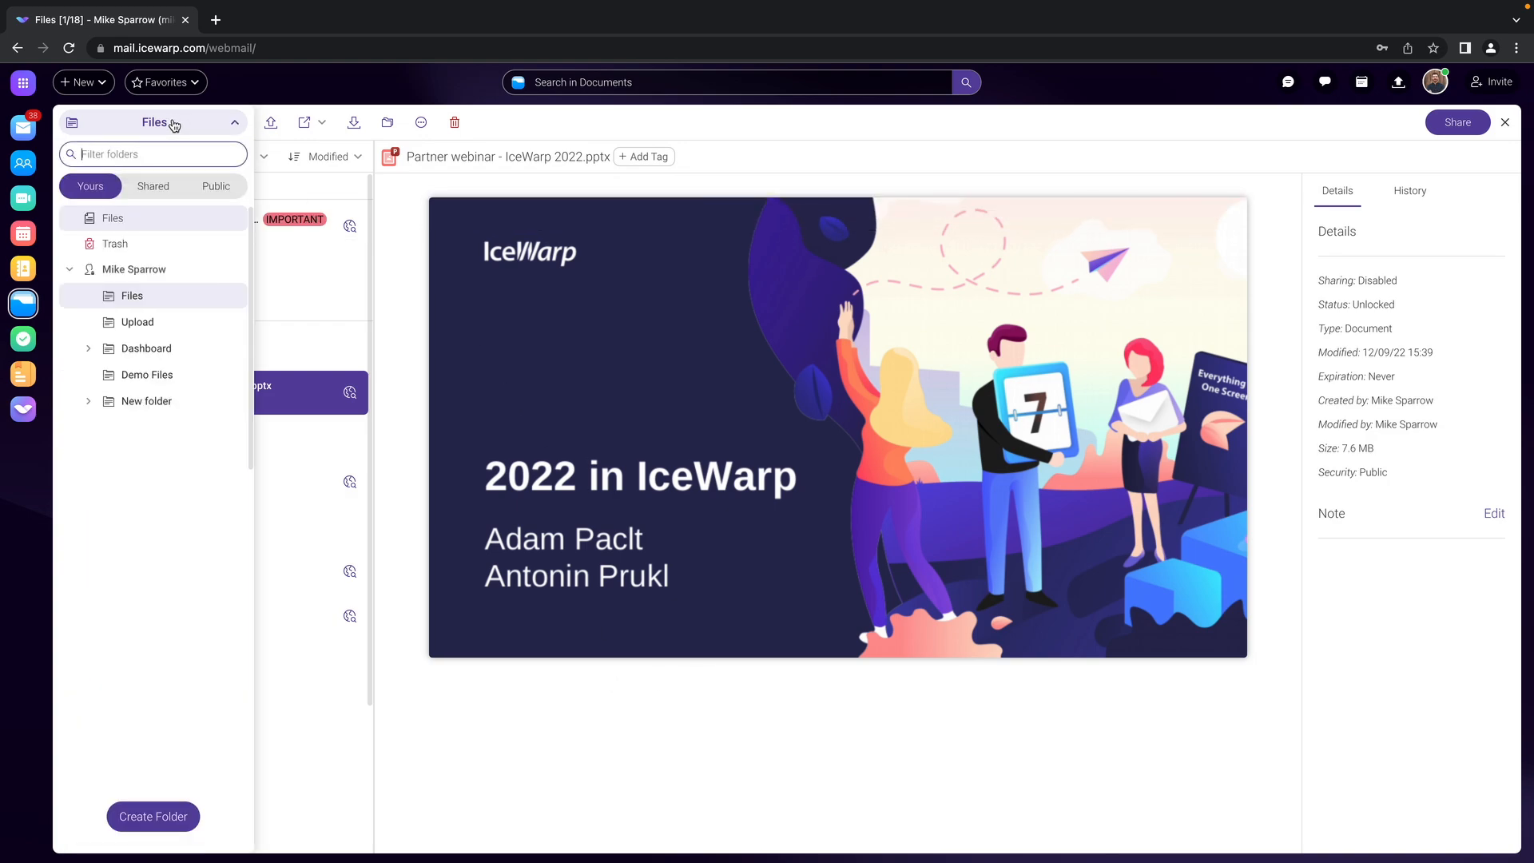
pyautogui.click(154, 186)
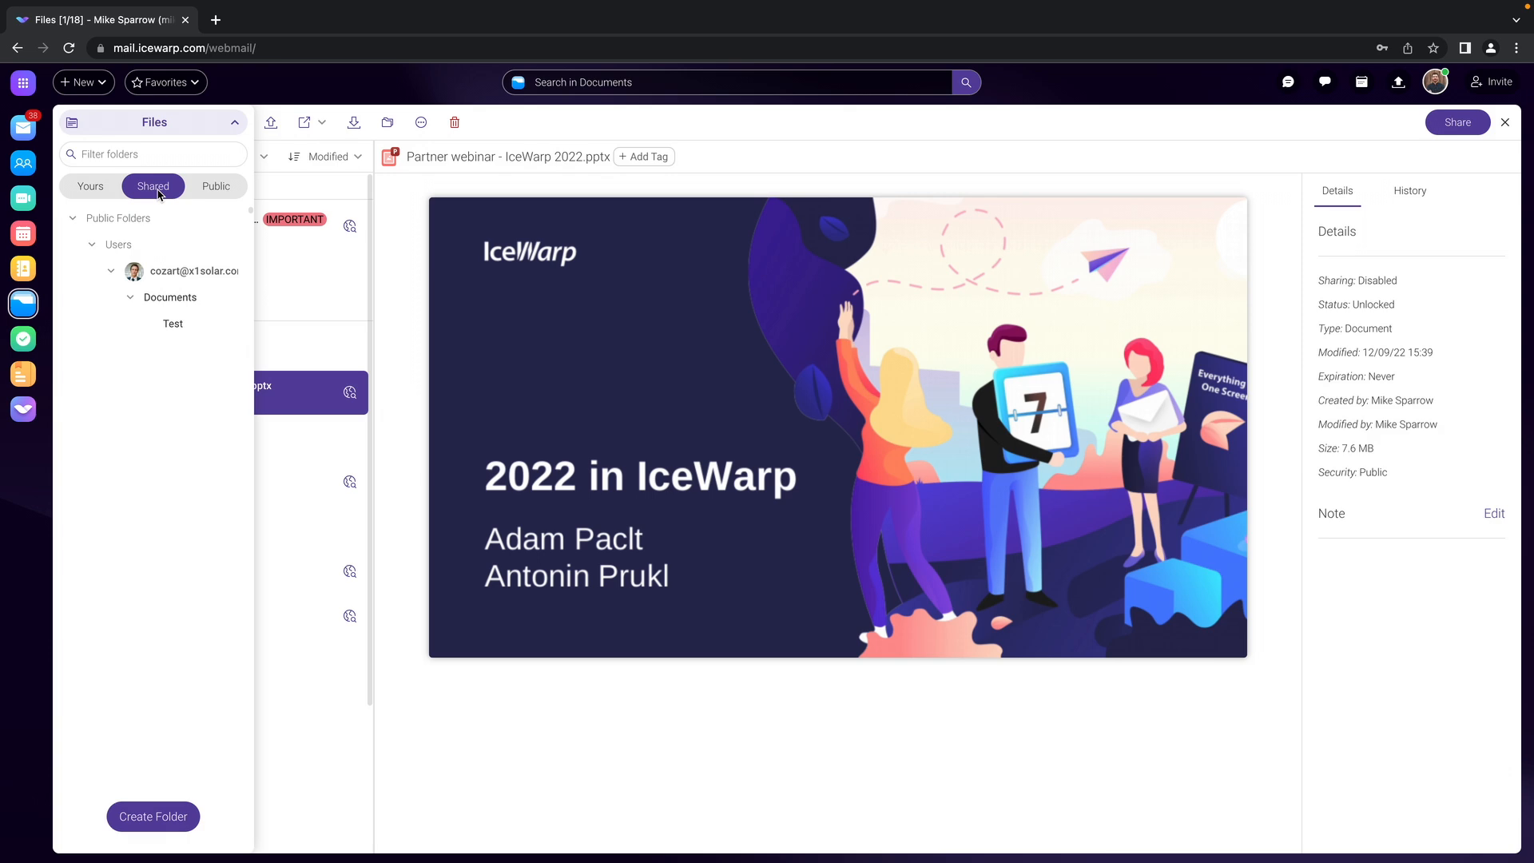
pyautogui.click(116, 189)
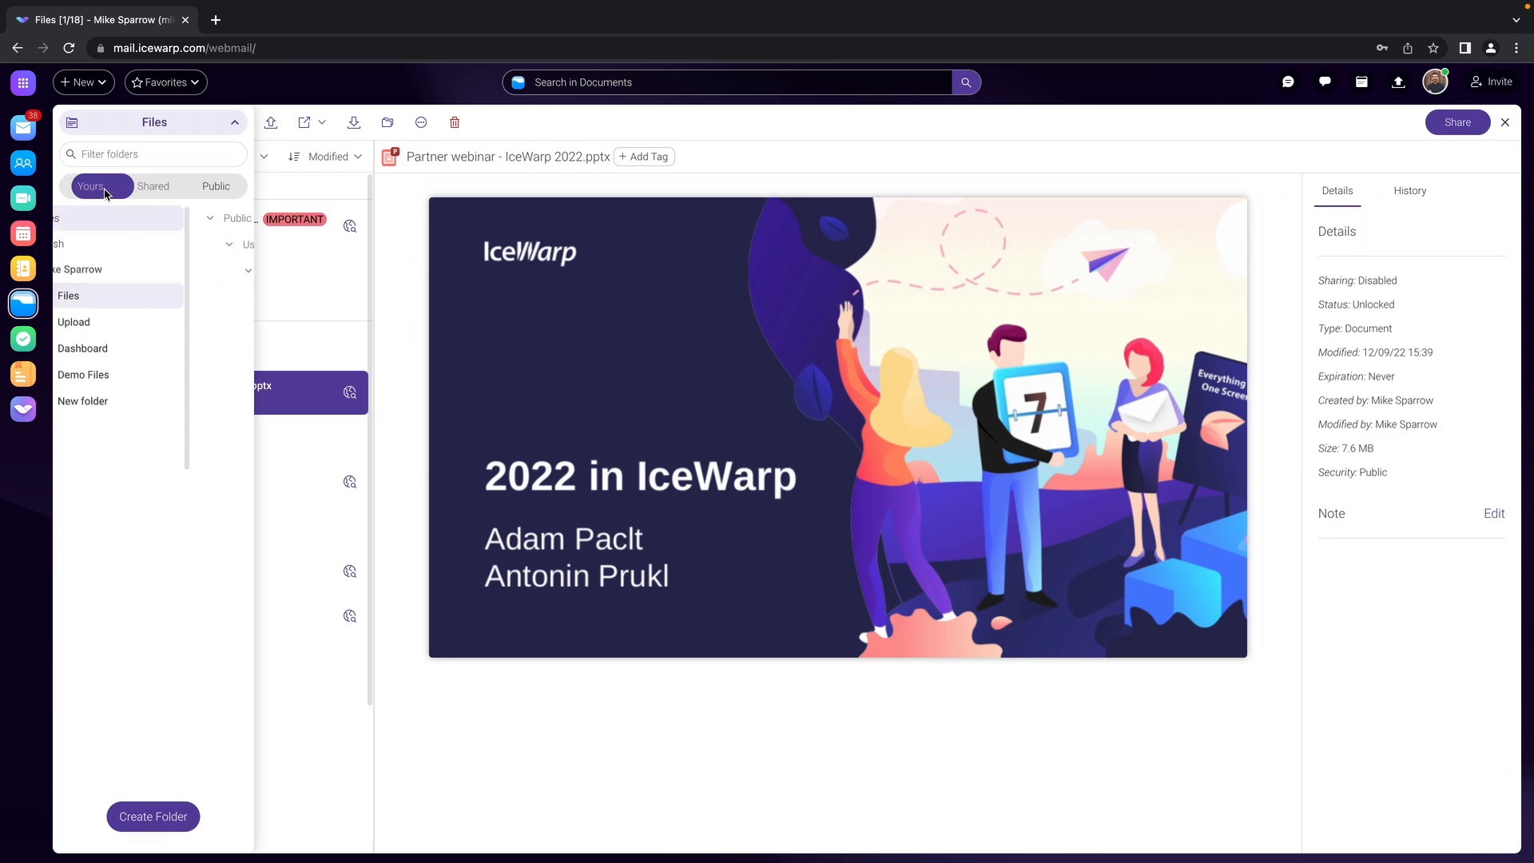
pyautogui.click(216, 128)
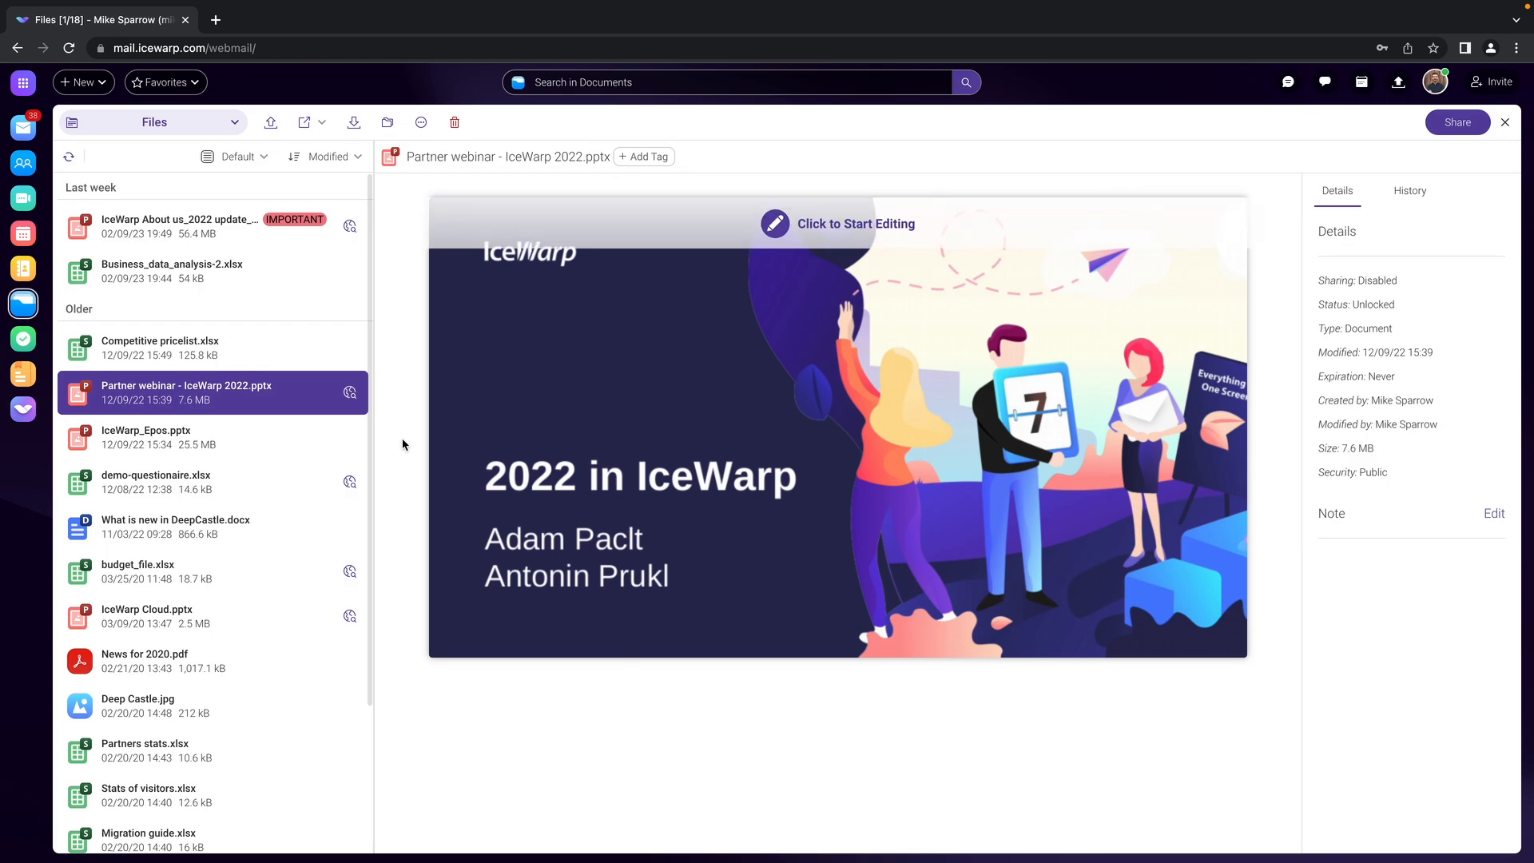
pyautogui.moveTo(319, 408)
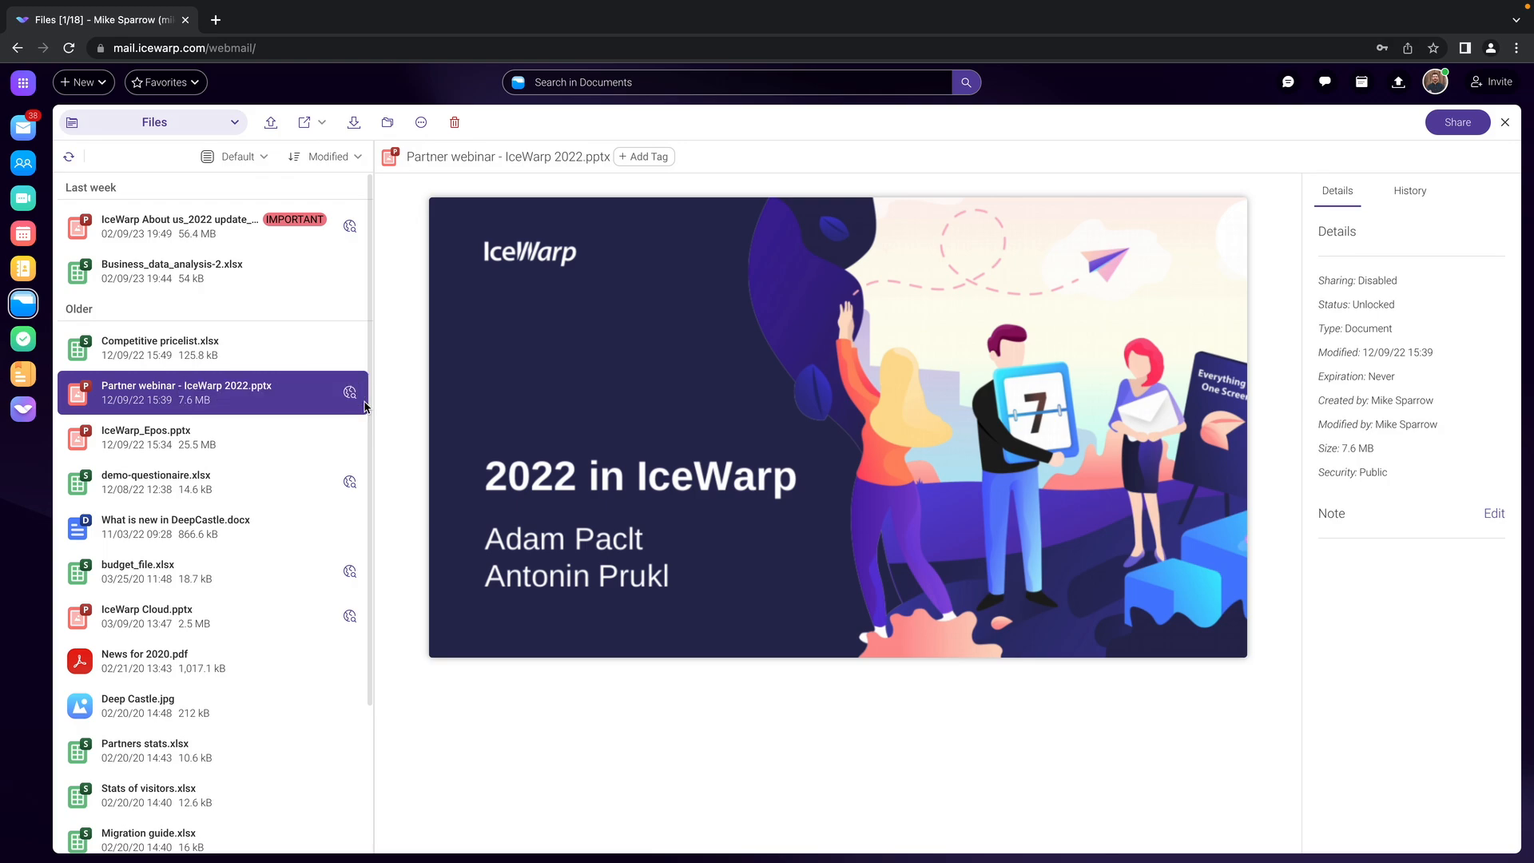
pyautogui.moveTo(401, 409)
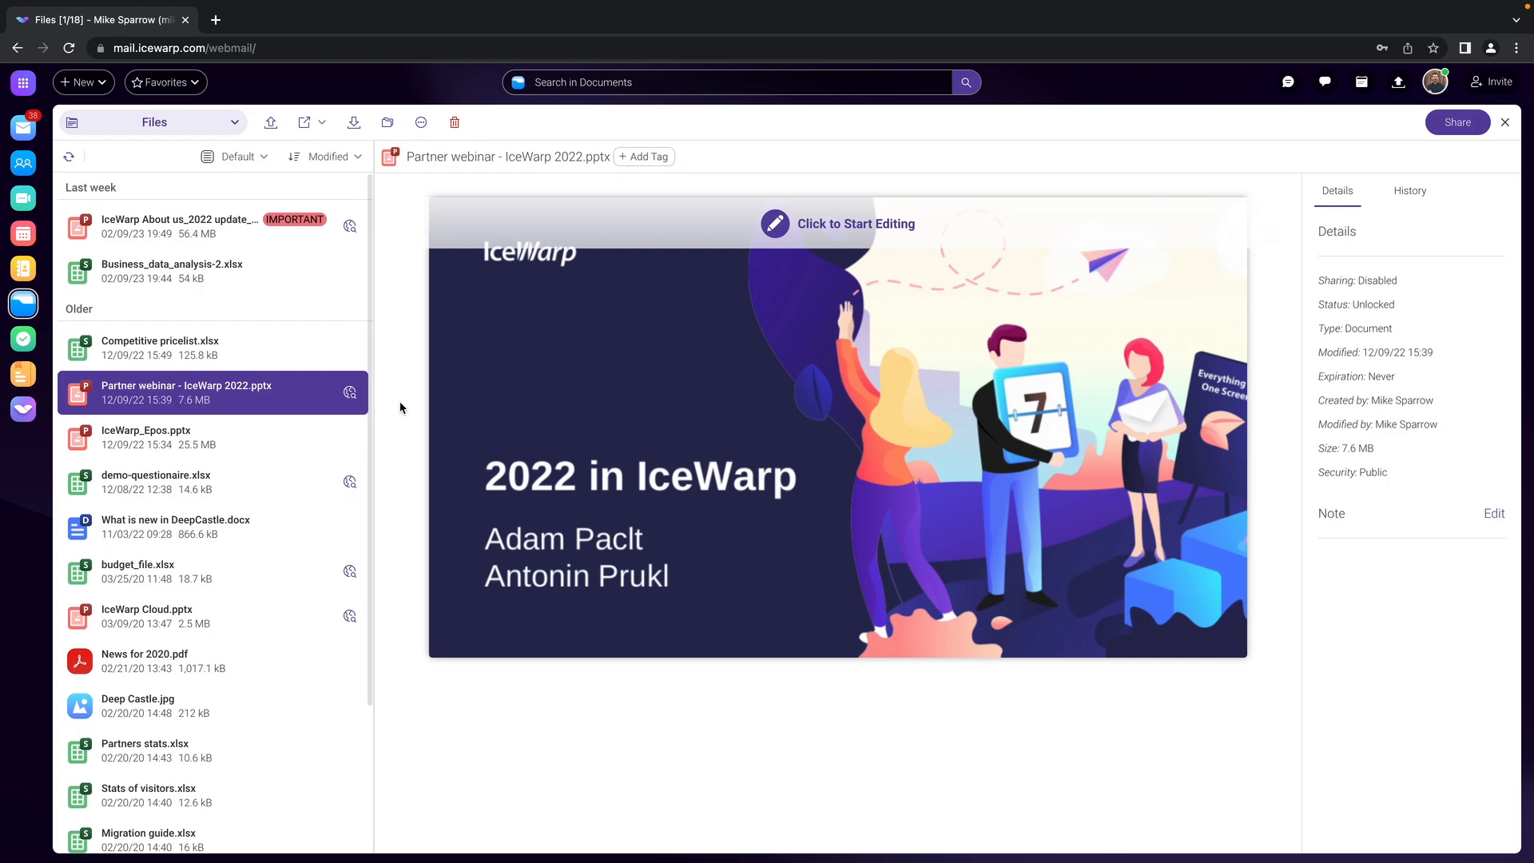
pyautogui.click(350, 395)
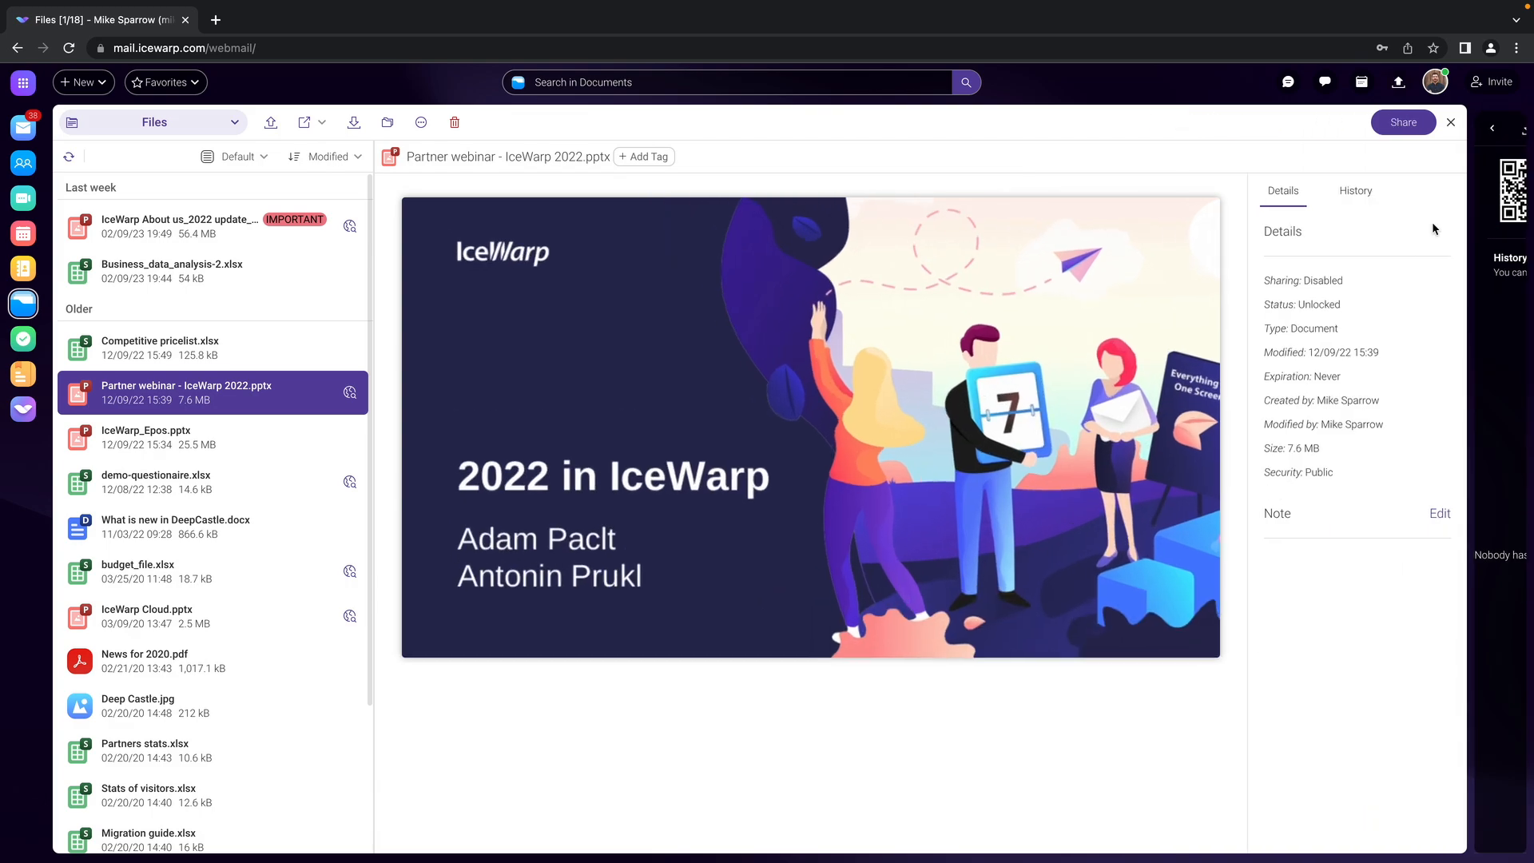
pyautogui.click(1503, 122)
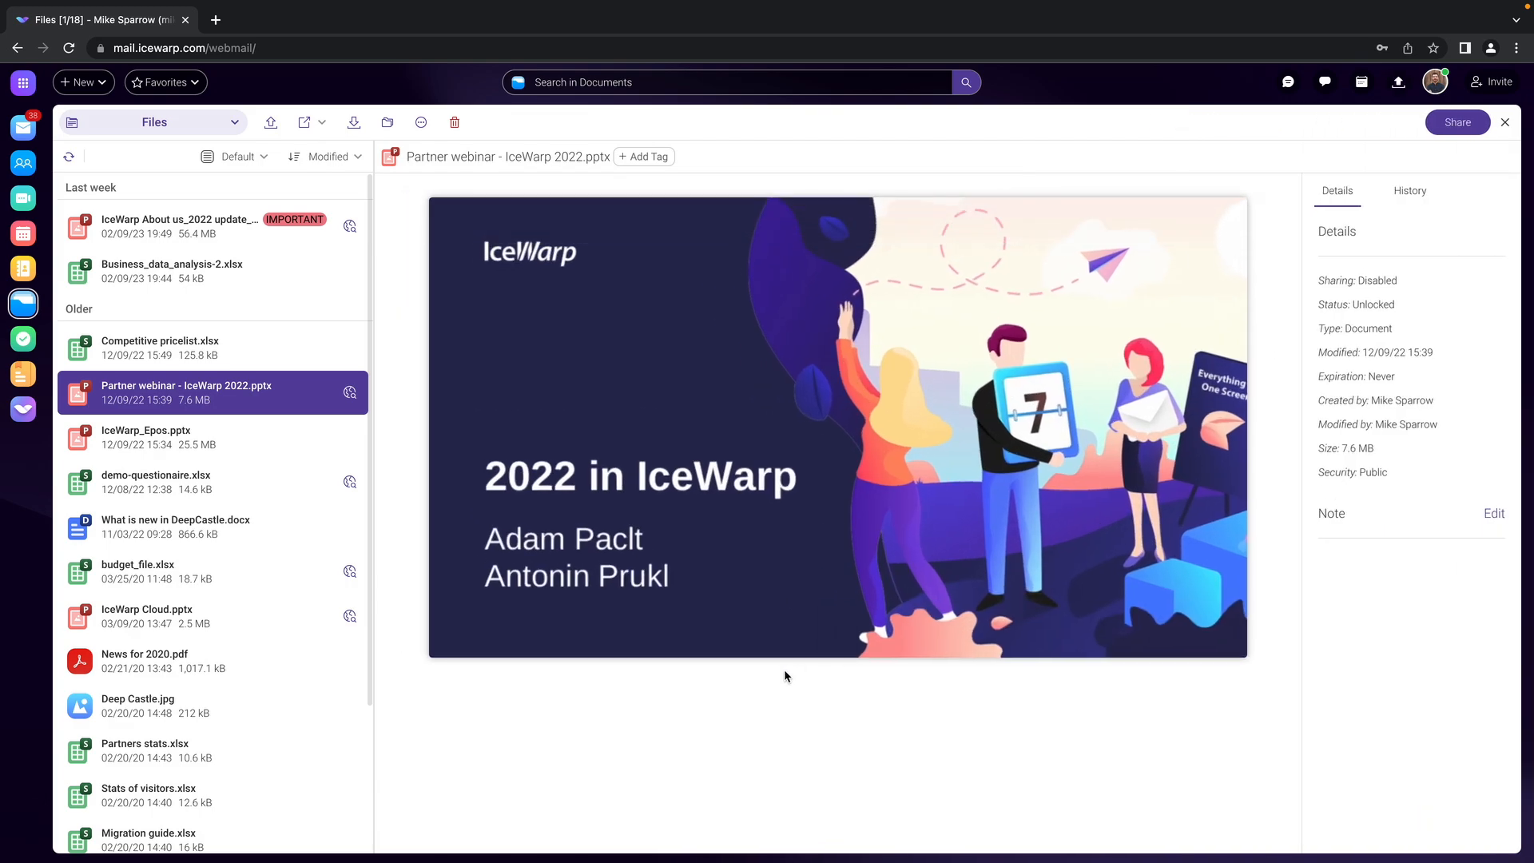